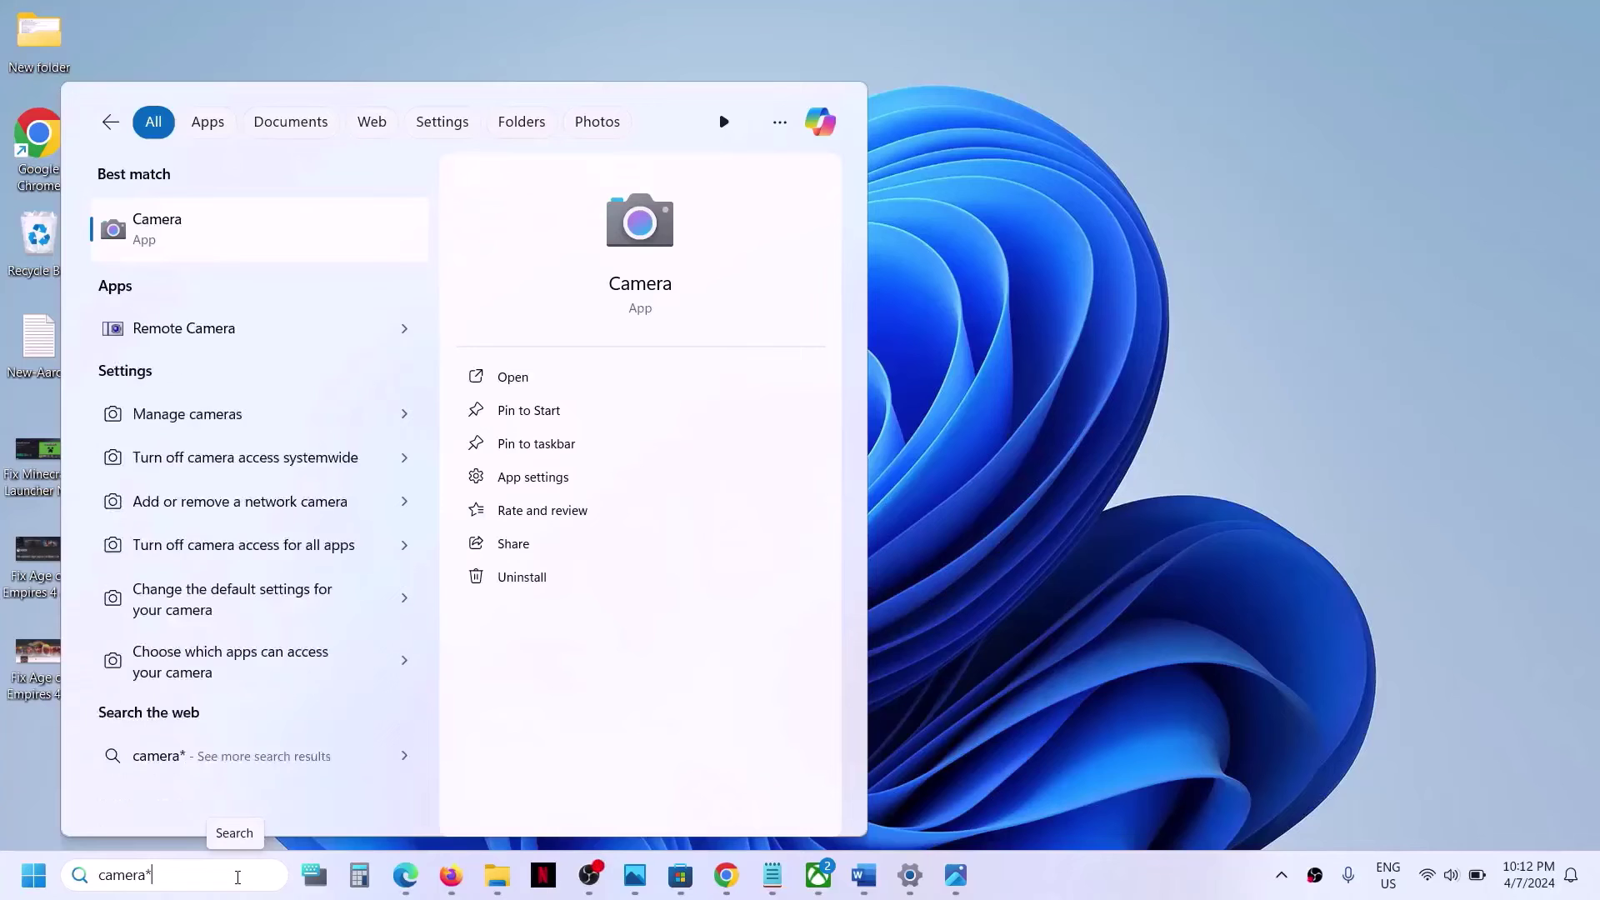
Clear the stray asterisk from the camera search and switch to the Word fix-steps document.
key("BackSpace")
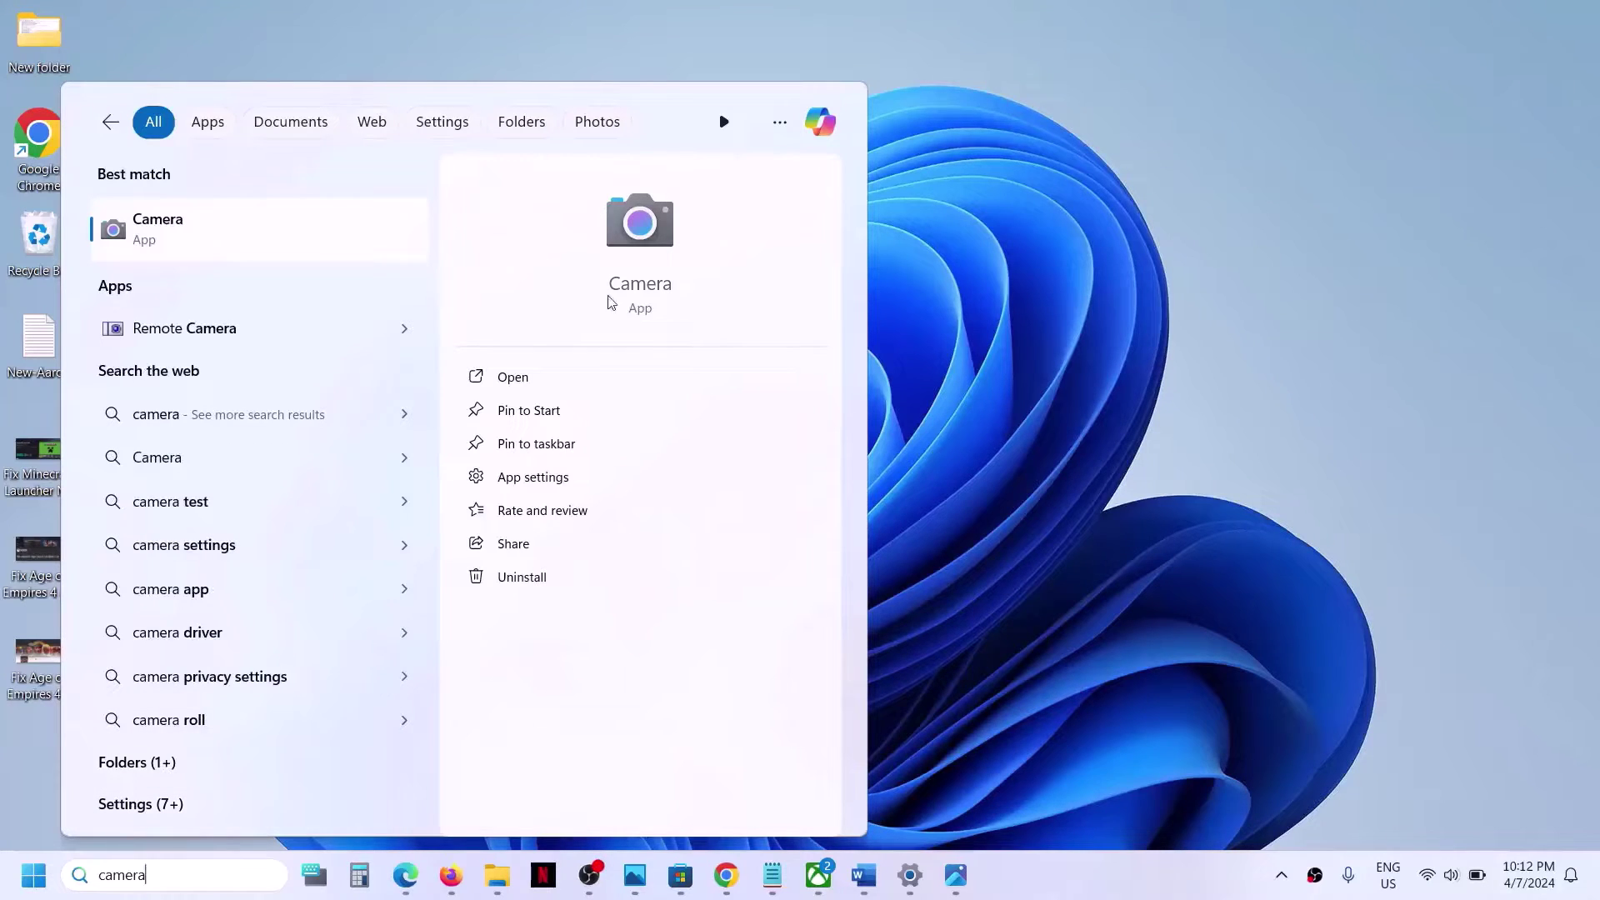
left_click(875, 882)
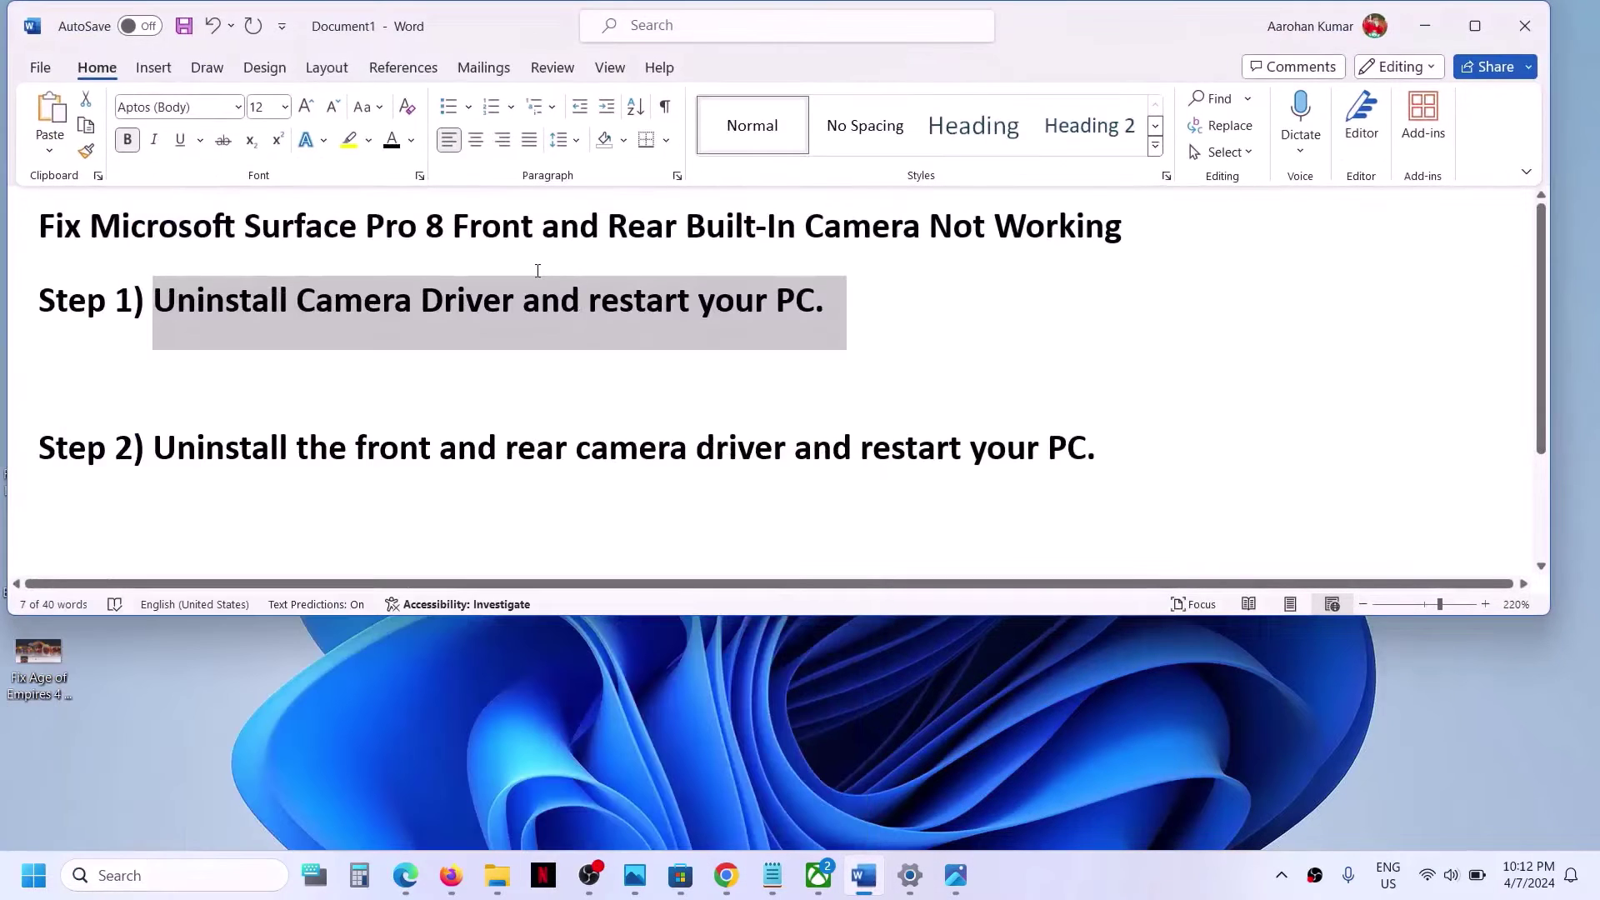
Highlight the Surface Pro 8 model name and the Step 1 uninstall-and-restart line in Word.
left_click_drag(91, 217, 452, 219)
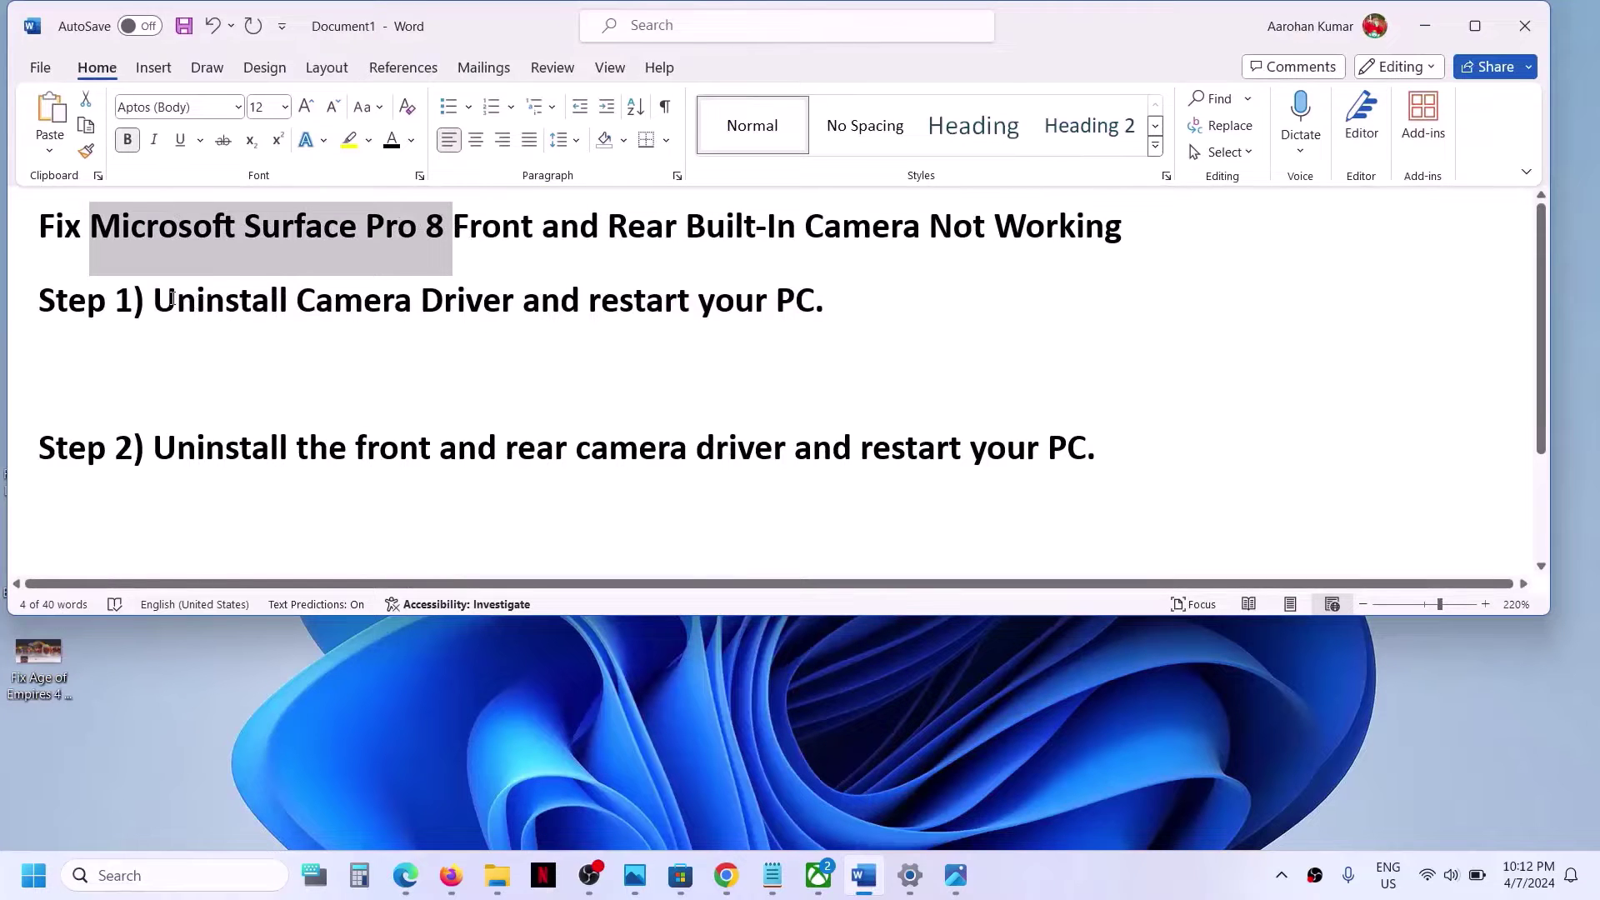
left_click_drag(170, 298, 810, 296)
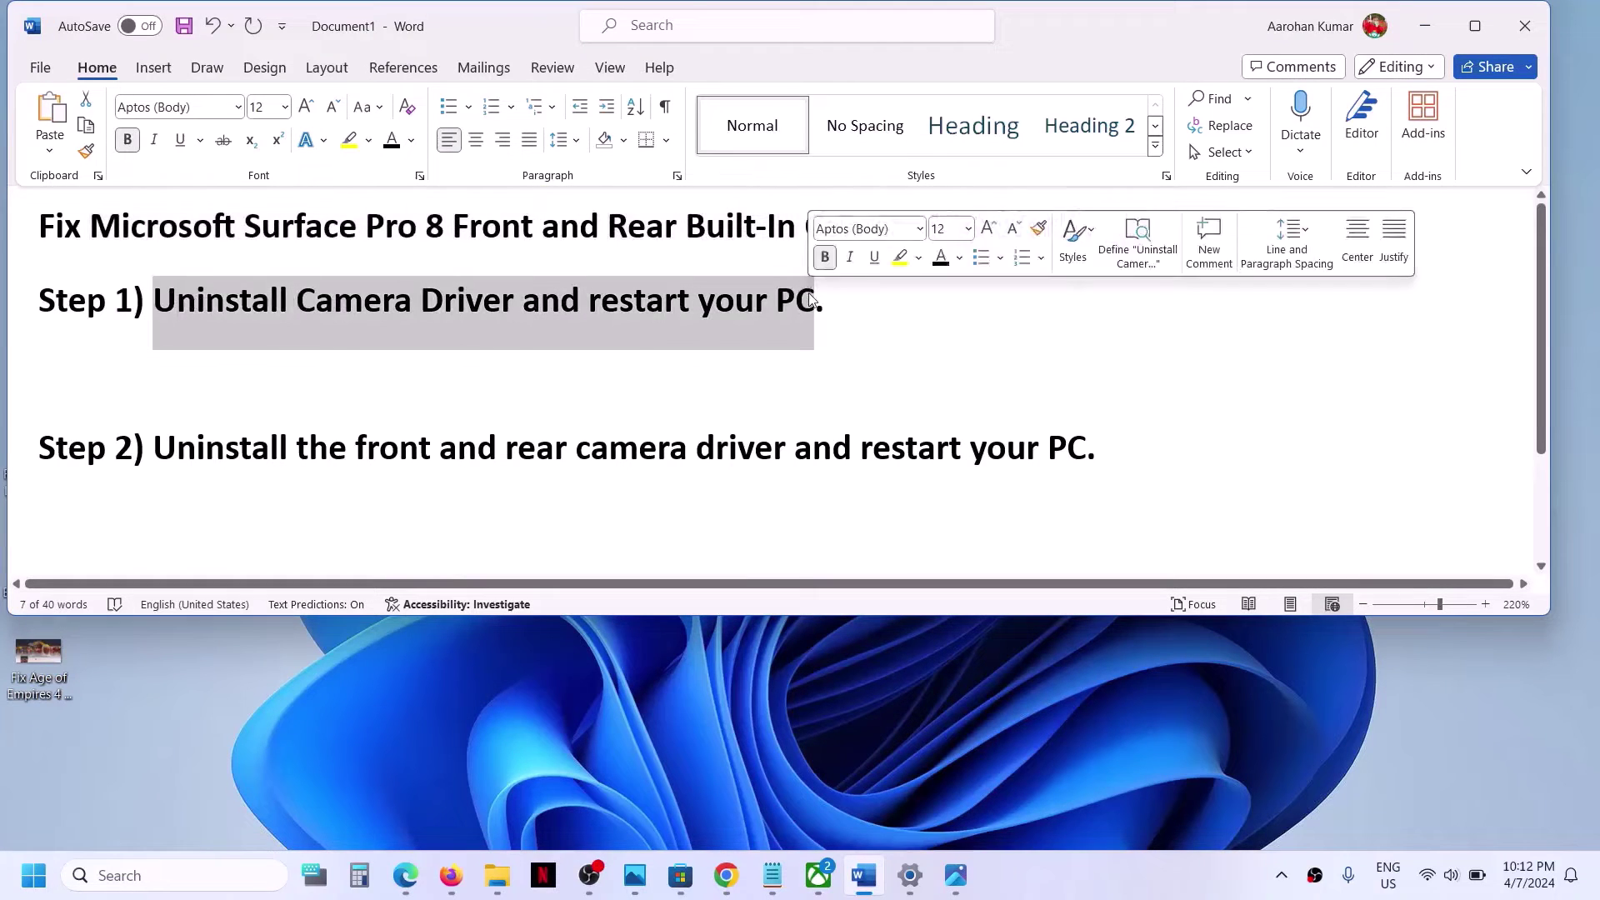
Open Device Manager beside Word, expand Cameras, and select Integrated Webcam.
right_click(33, 875)
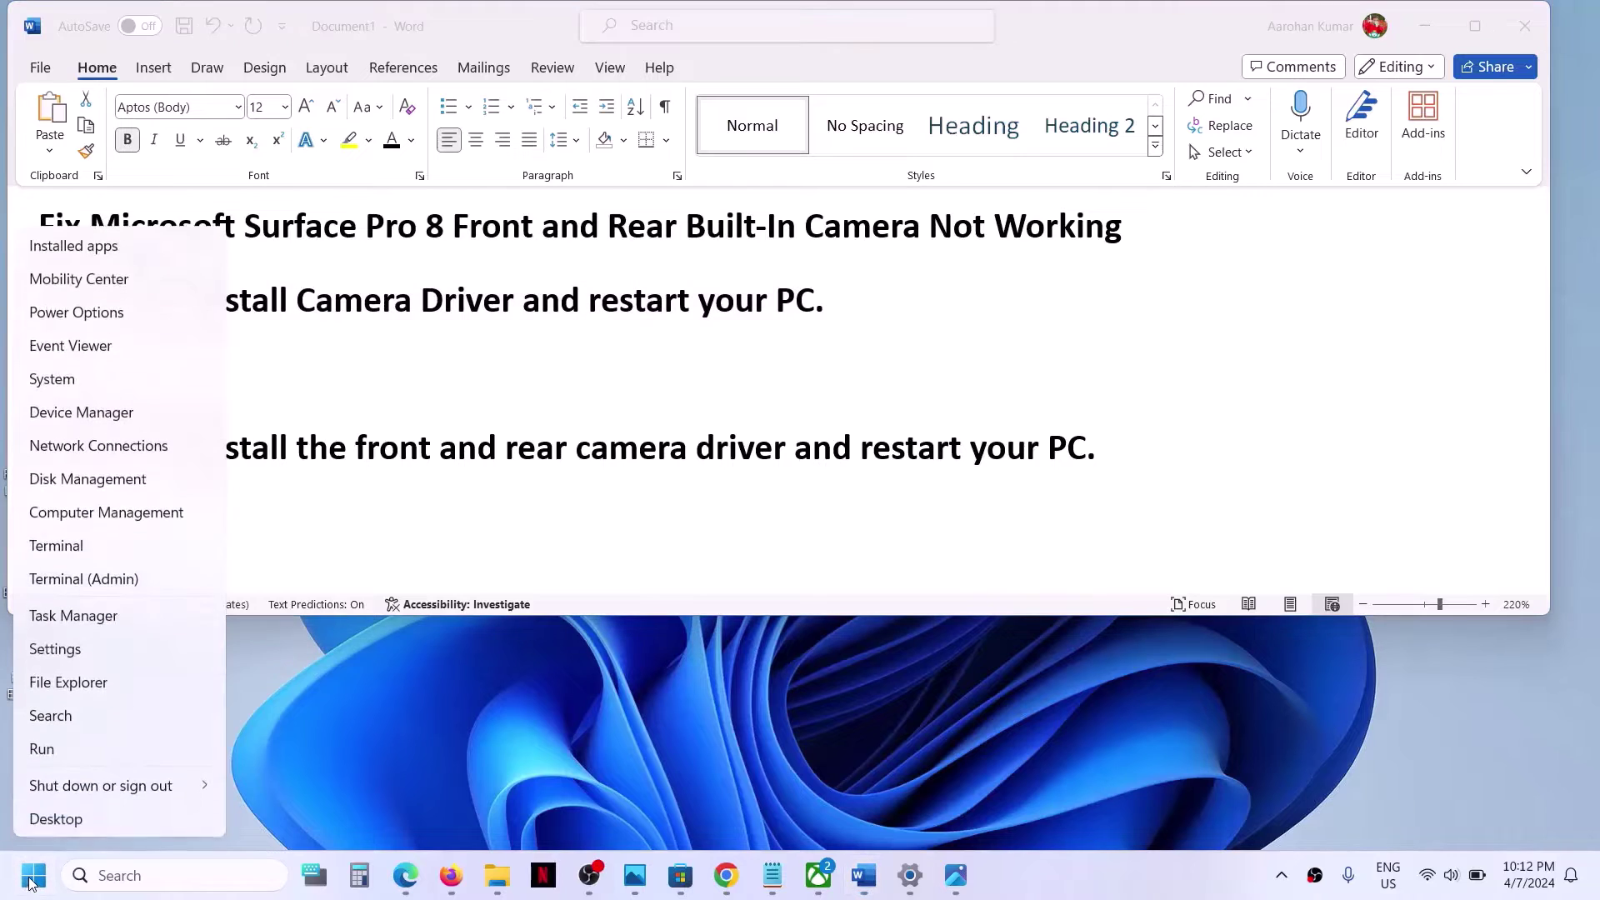
left_click(108, 417)
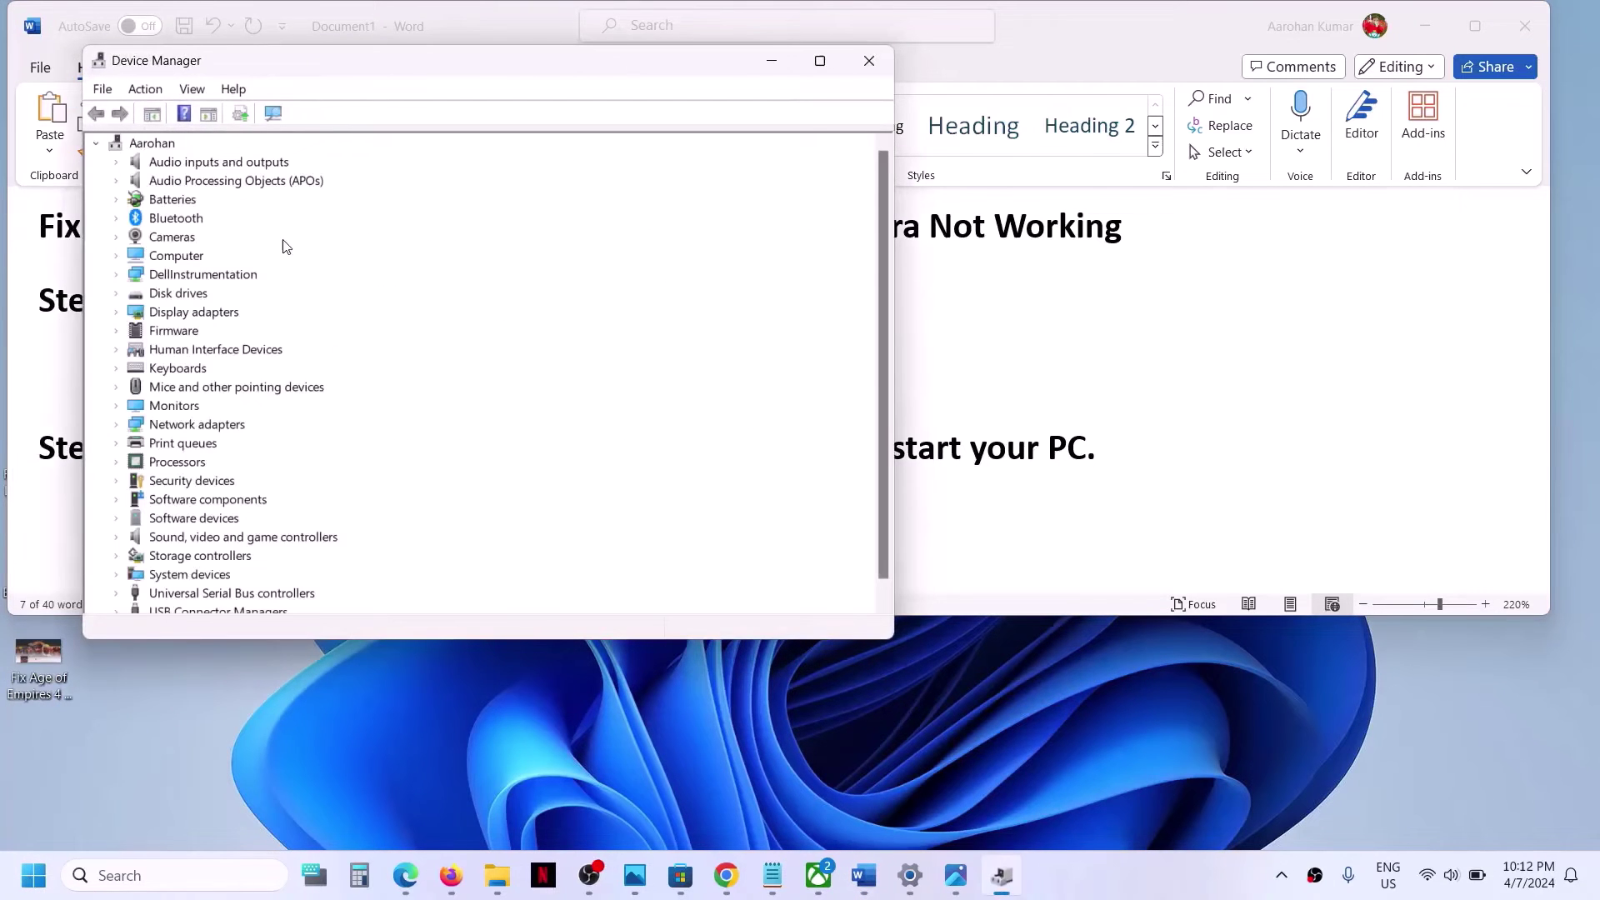
left_click(117, 237)
left_click_drag(464, 69, 1063, 216)
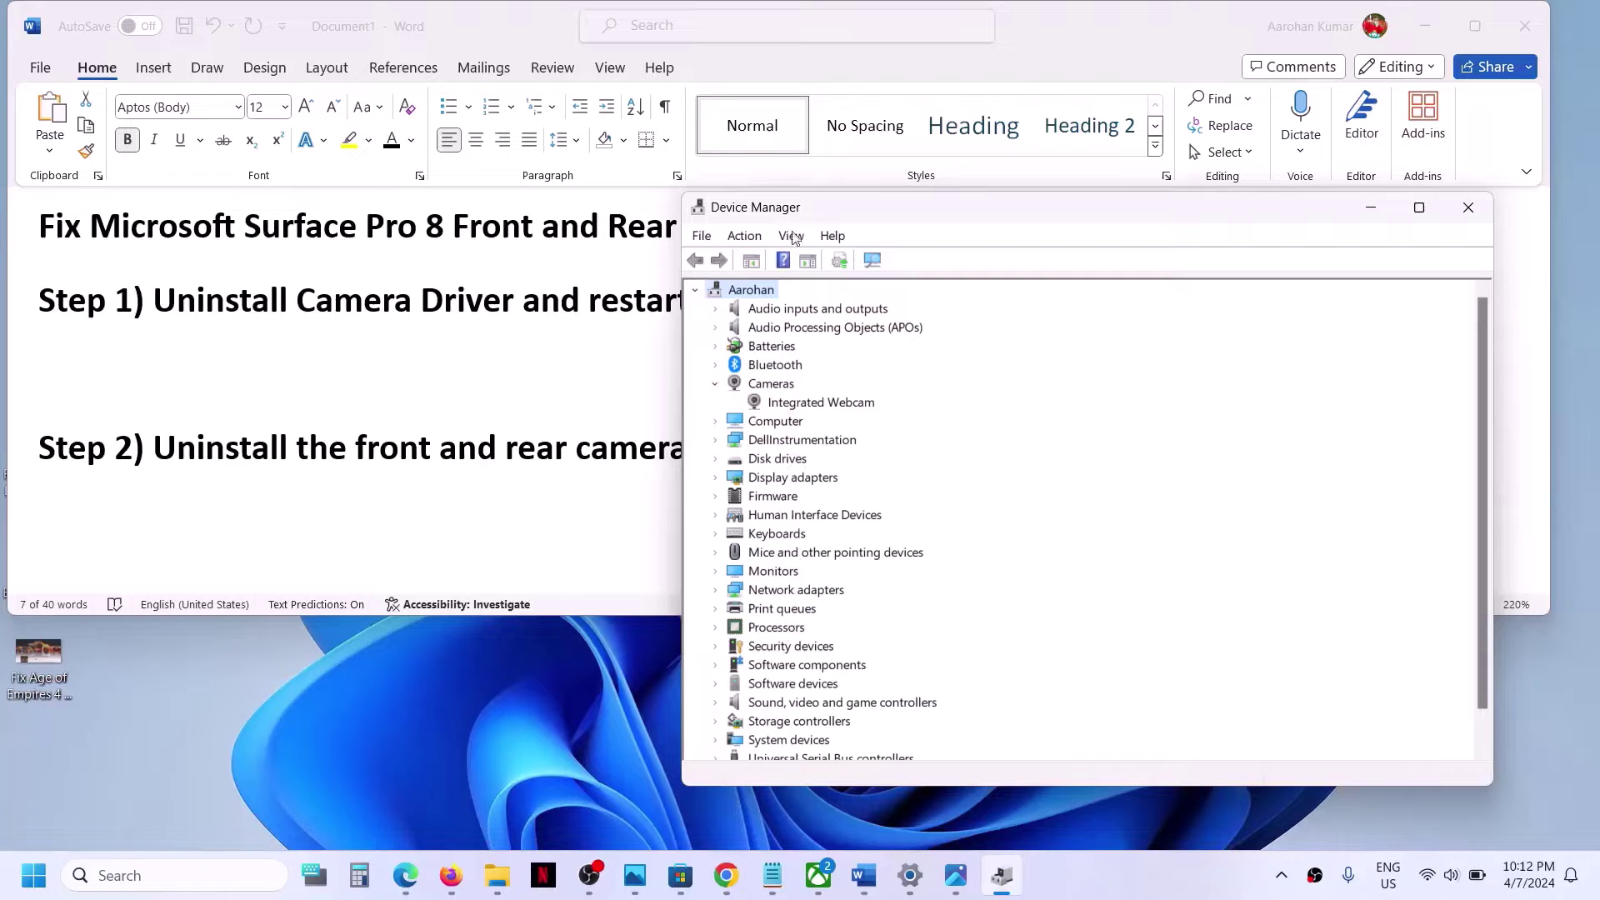
left_click(807, 406)
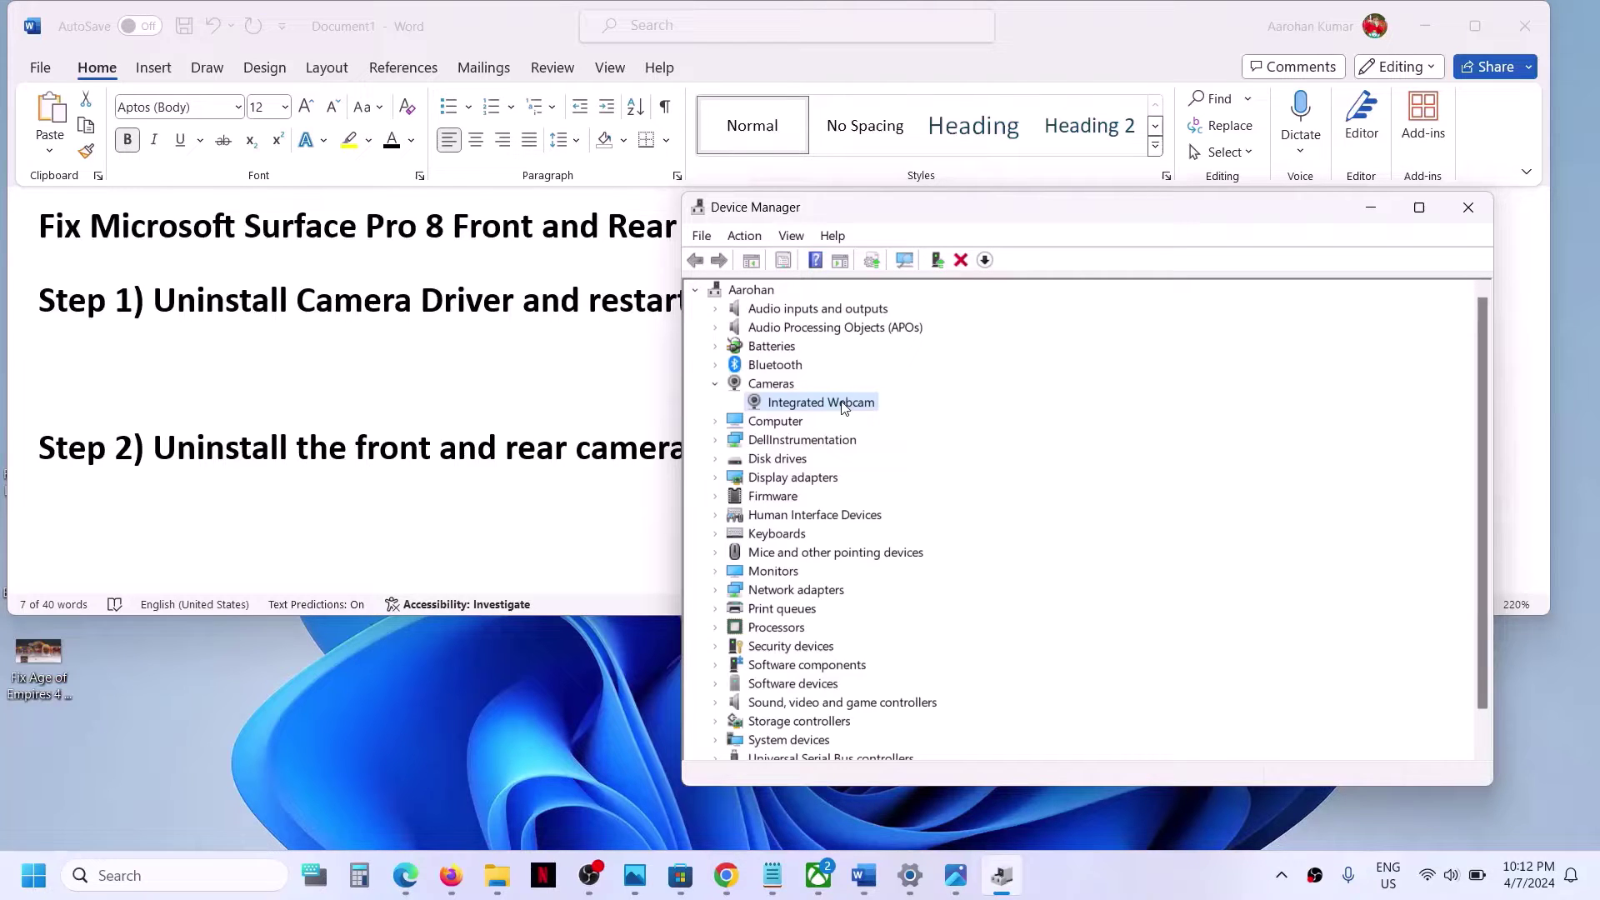
Uninstall the Integrated Webcam device and confirm the warning.
right_click(843, 406)
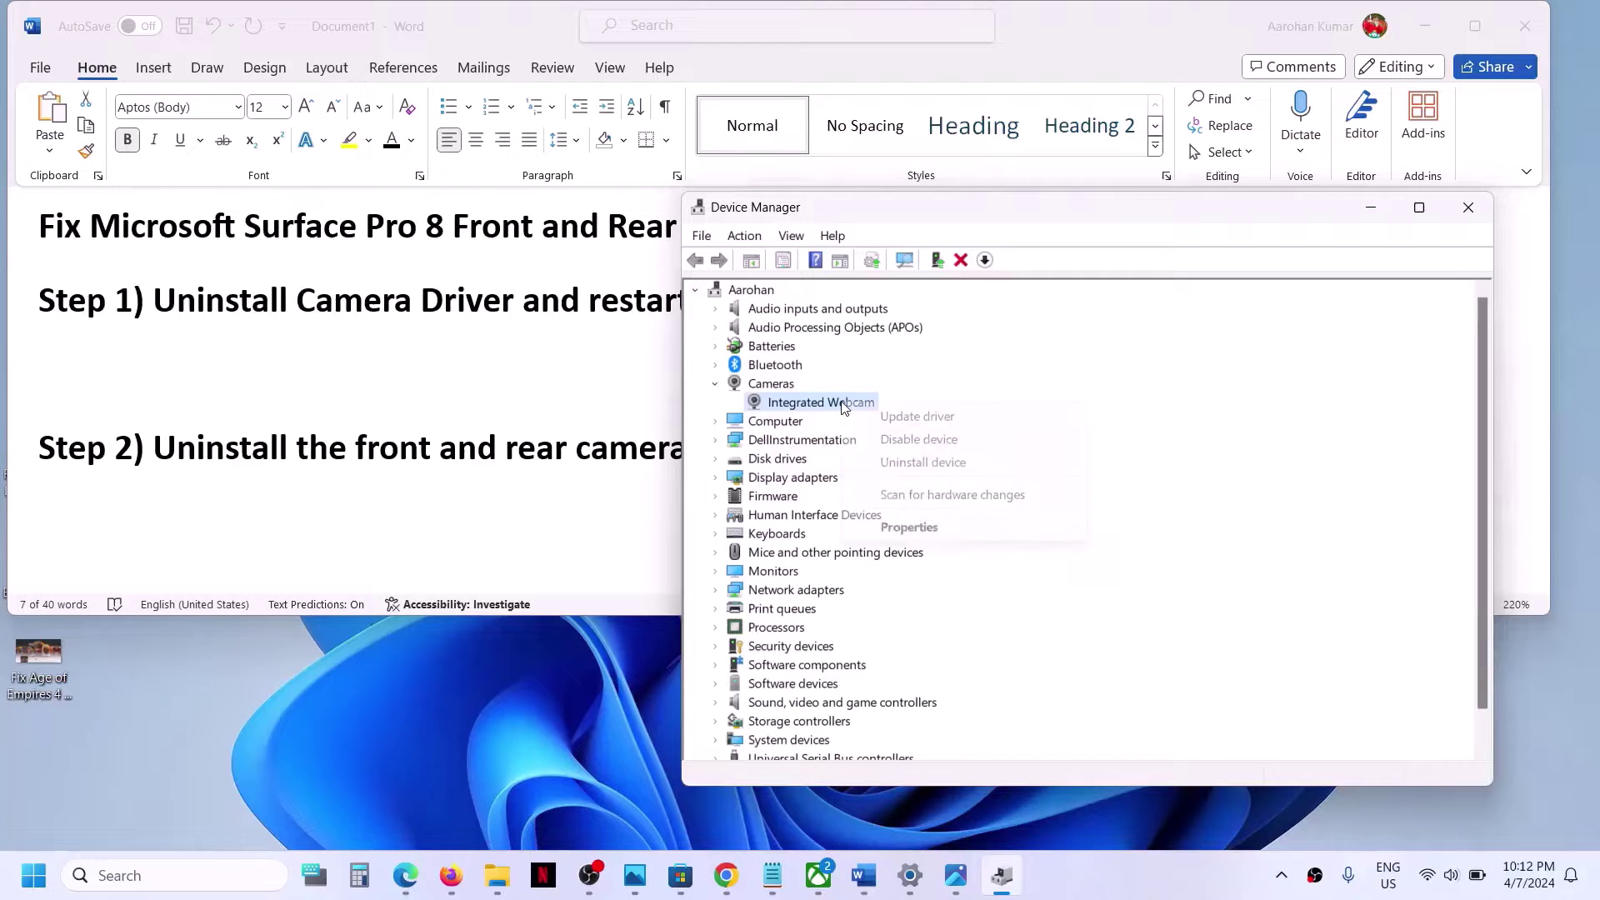
left_click(942, 465)
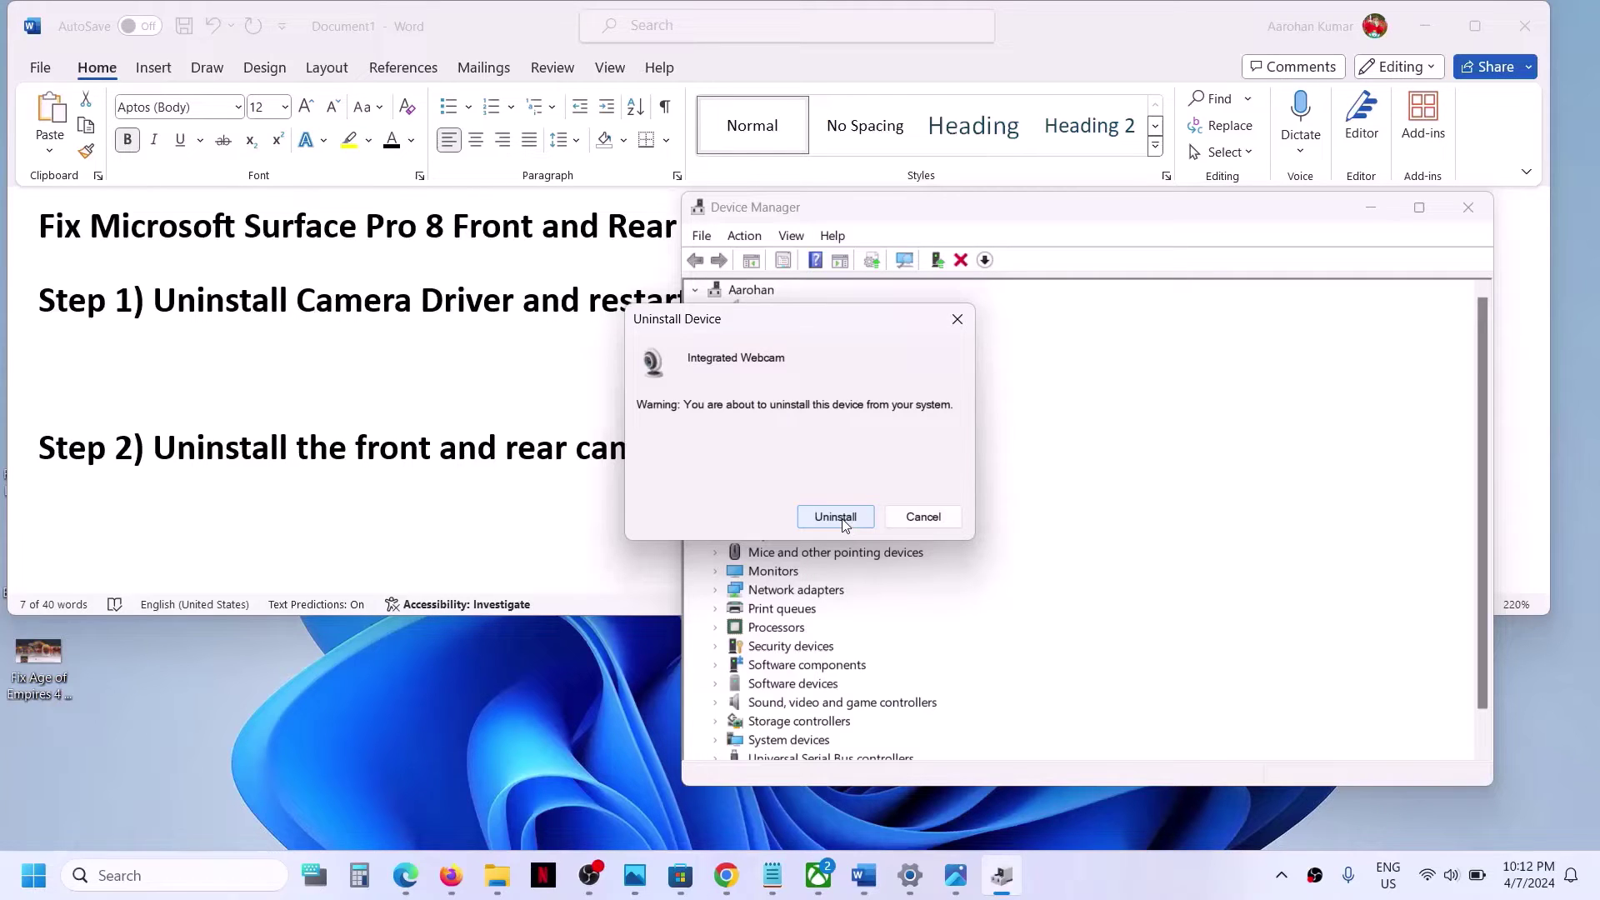
left_click(959, 319)
left_click(1468, 207)
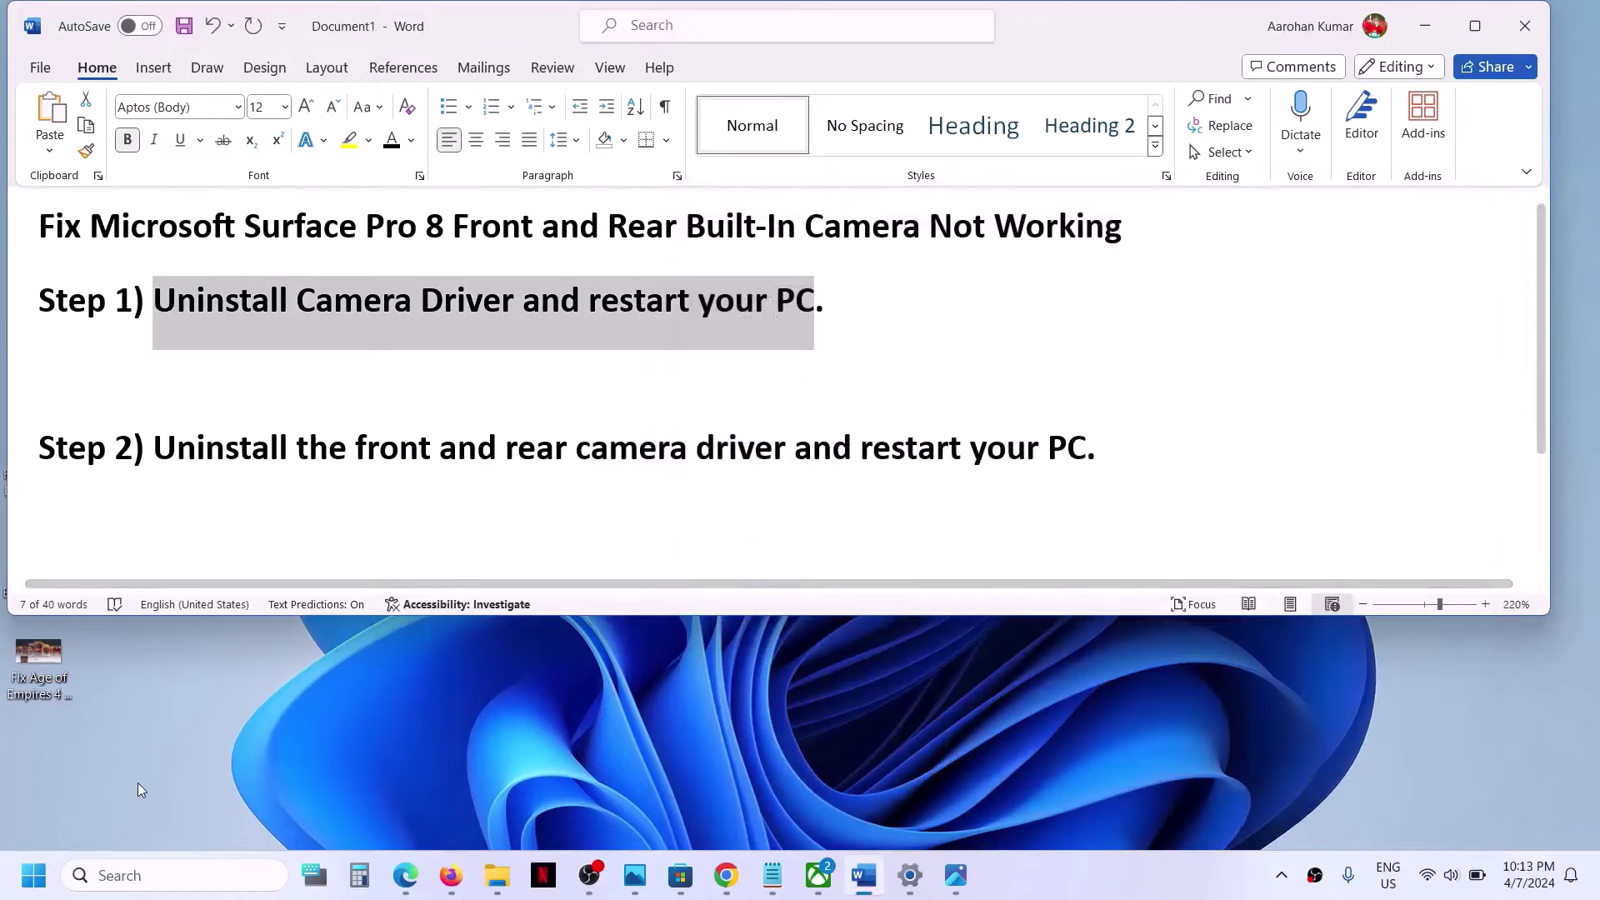
left_click(34, 874)
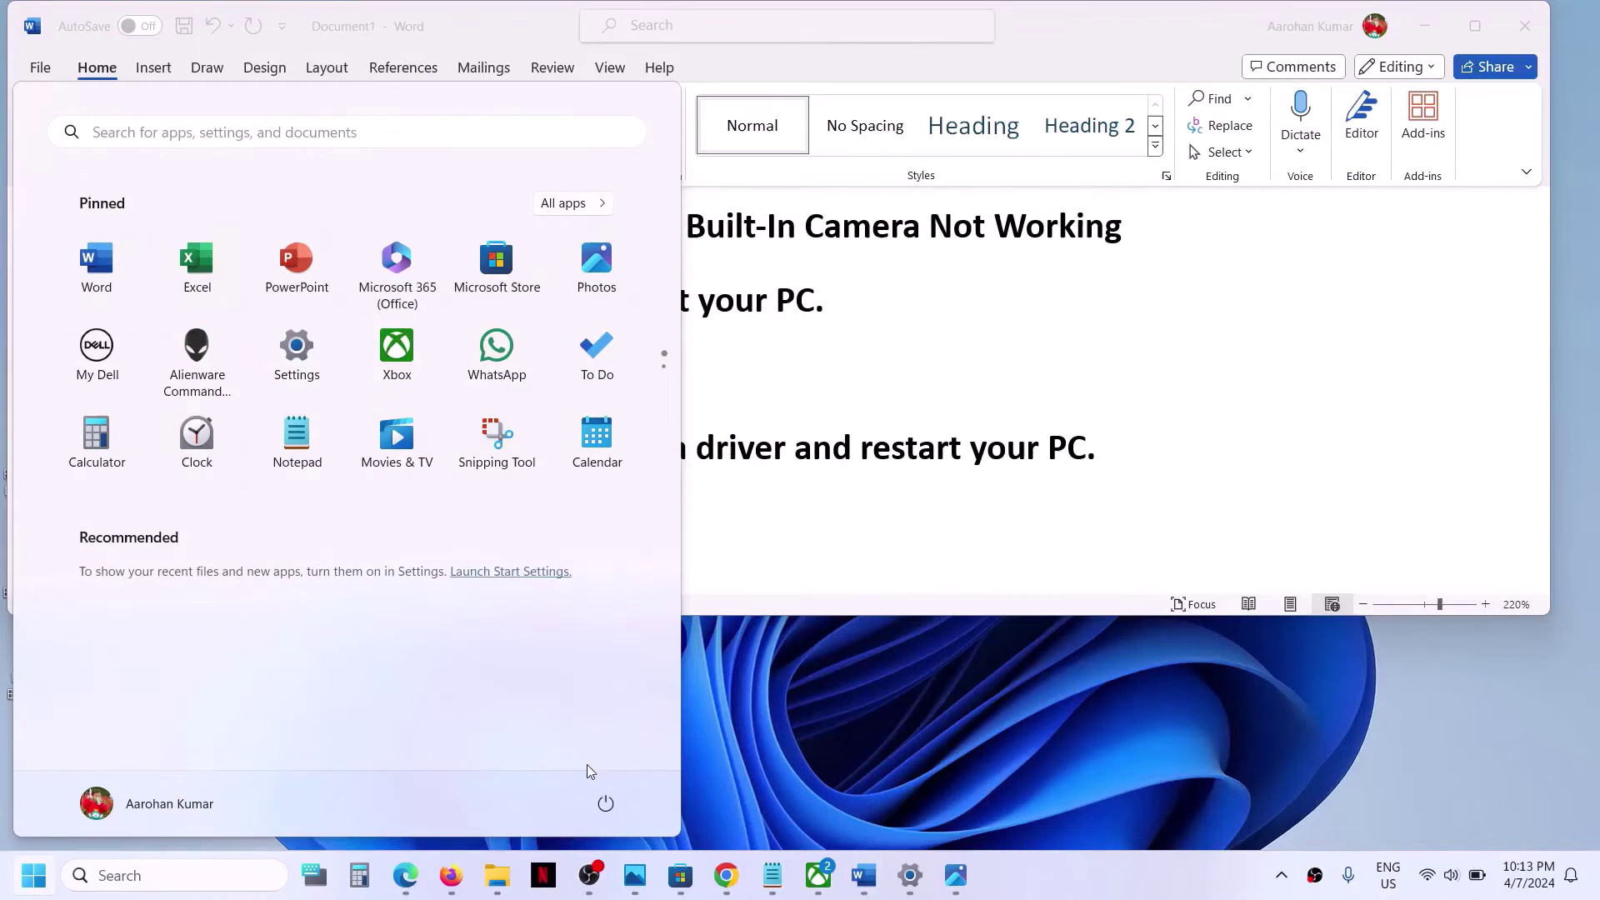
left_click(601, 808)
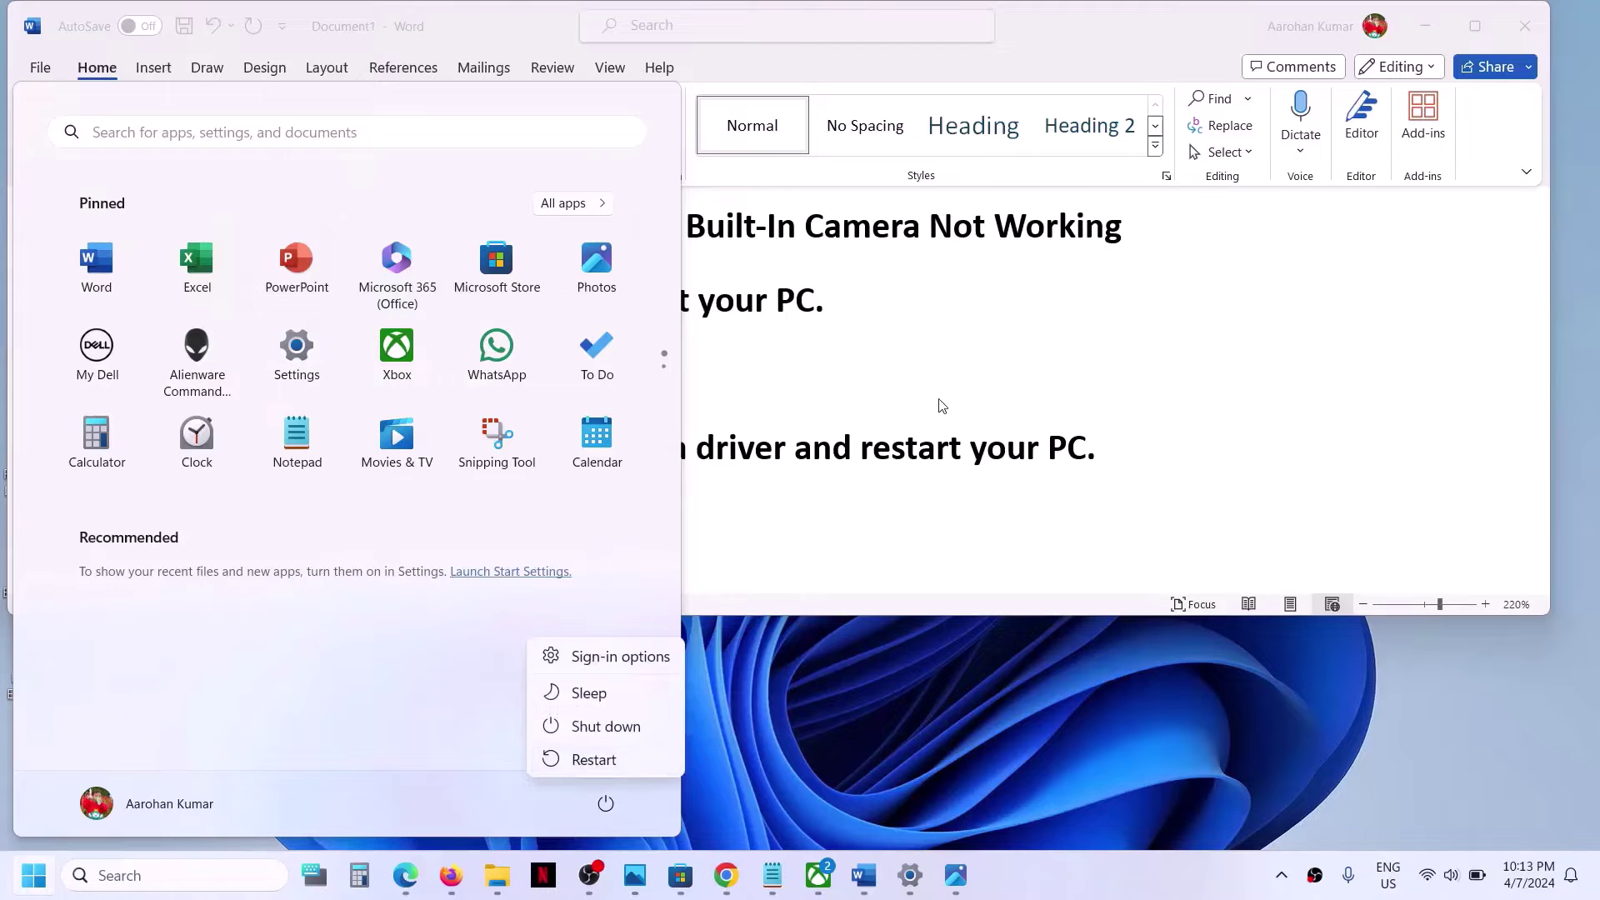
key("Escape")
key("Escape")
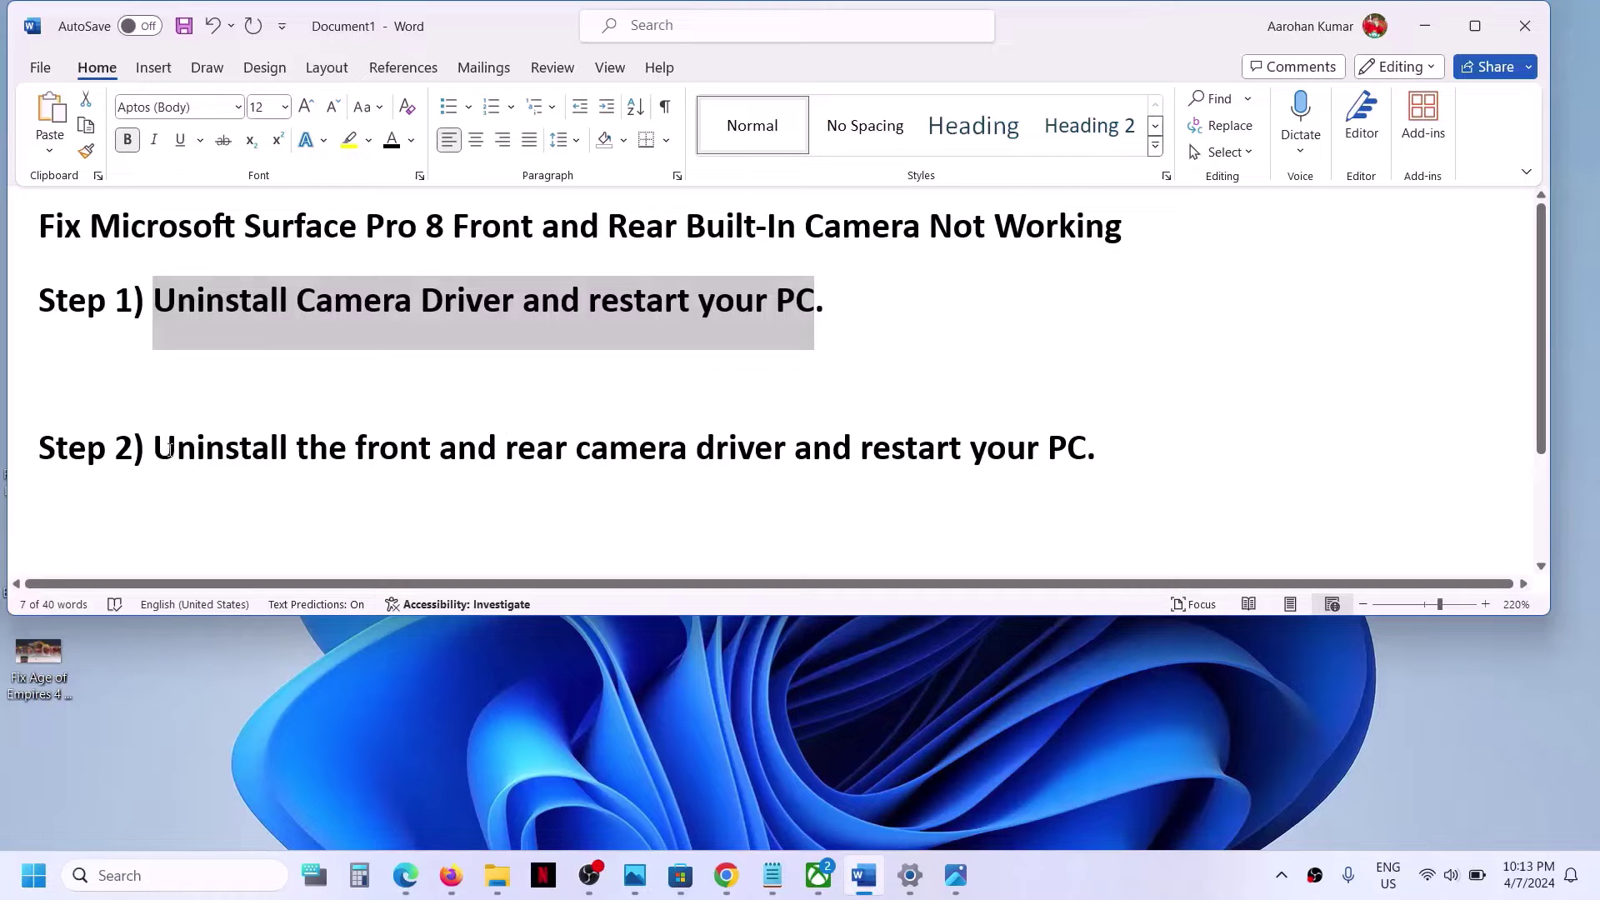
left_click_drag(169, 450, 1040, 450)
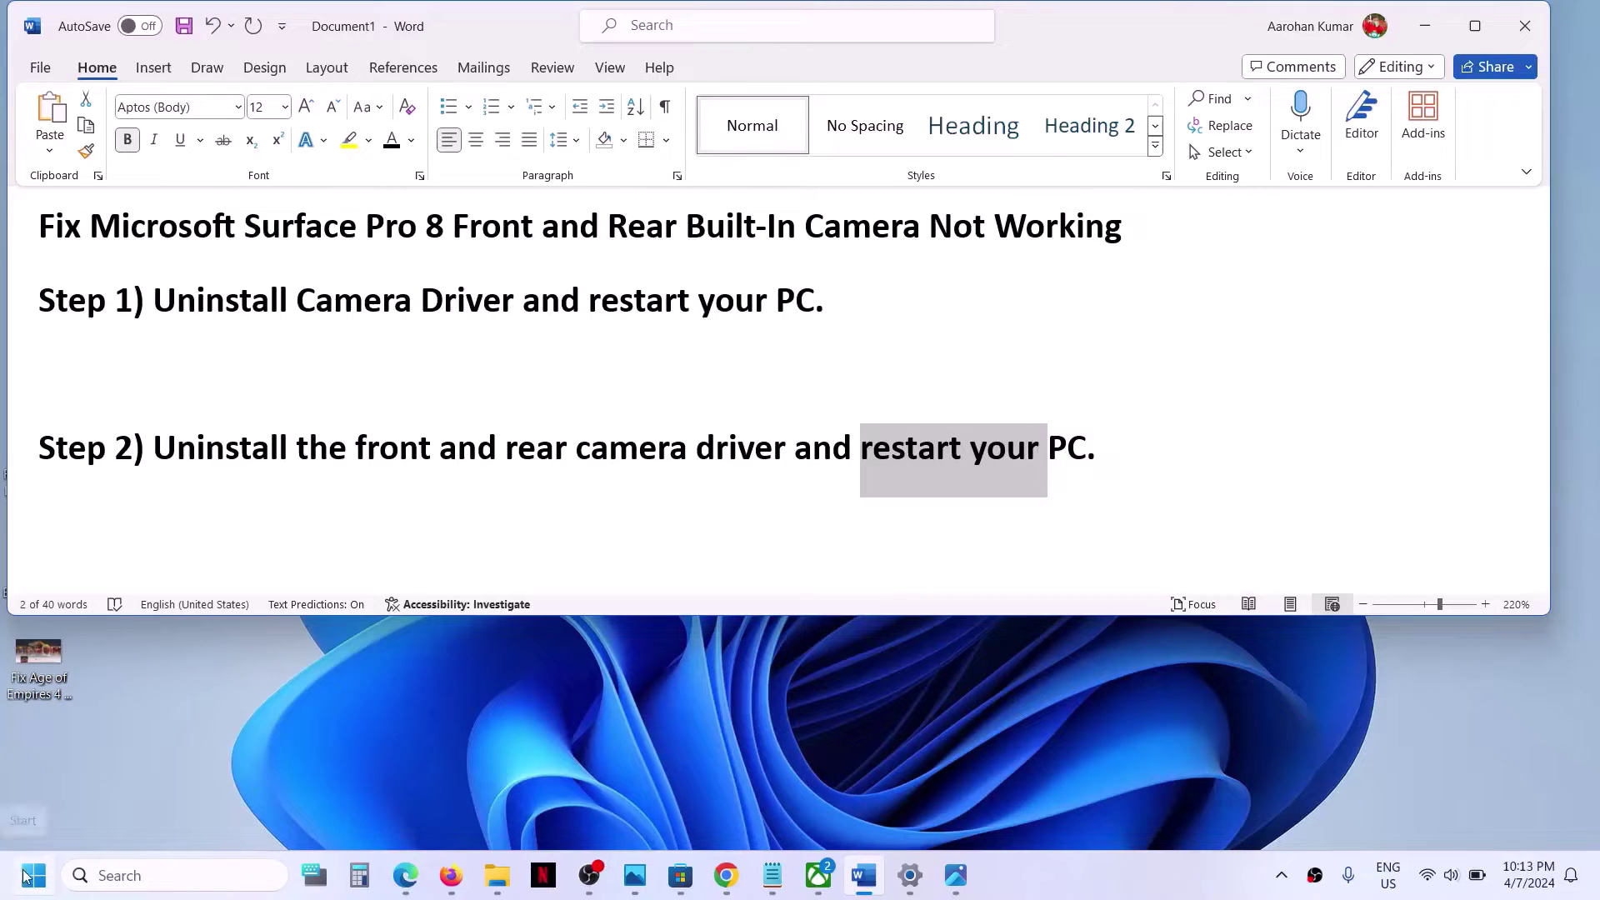
Reopen Device Manager and expand System devices to find the Microsoft camera entries.
right_click(27, 880)
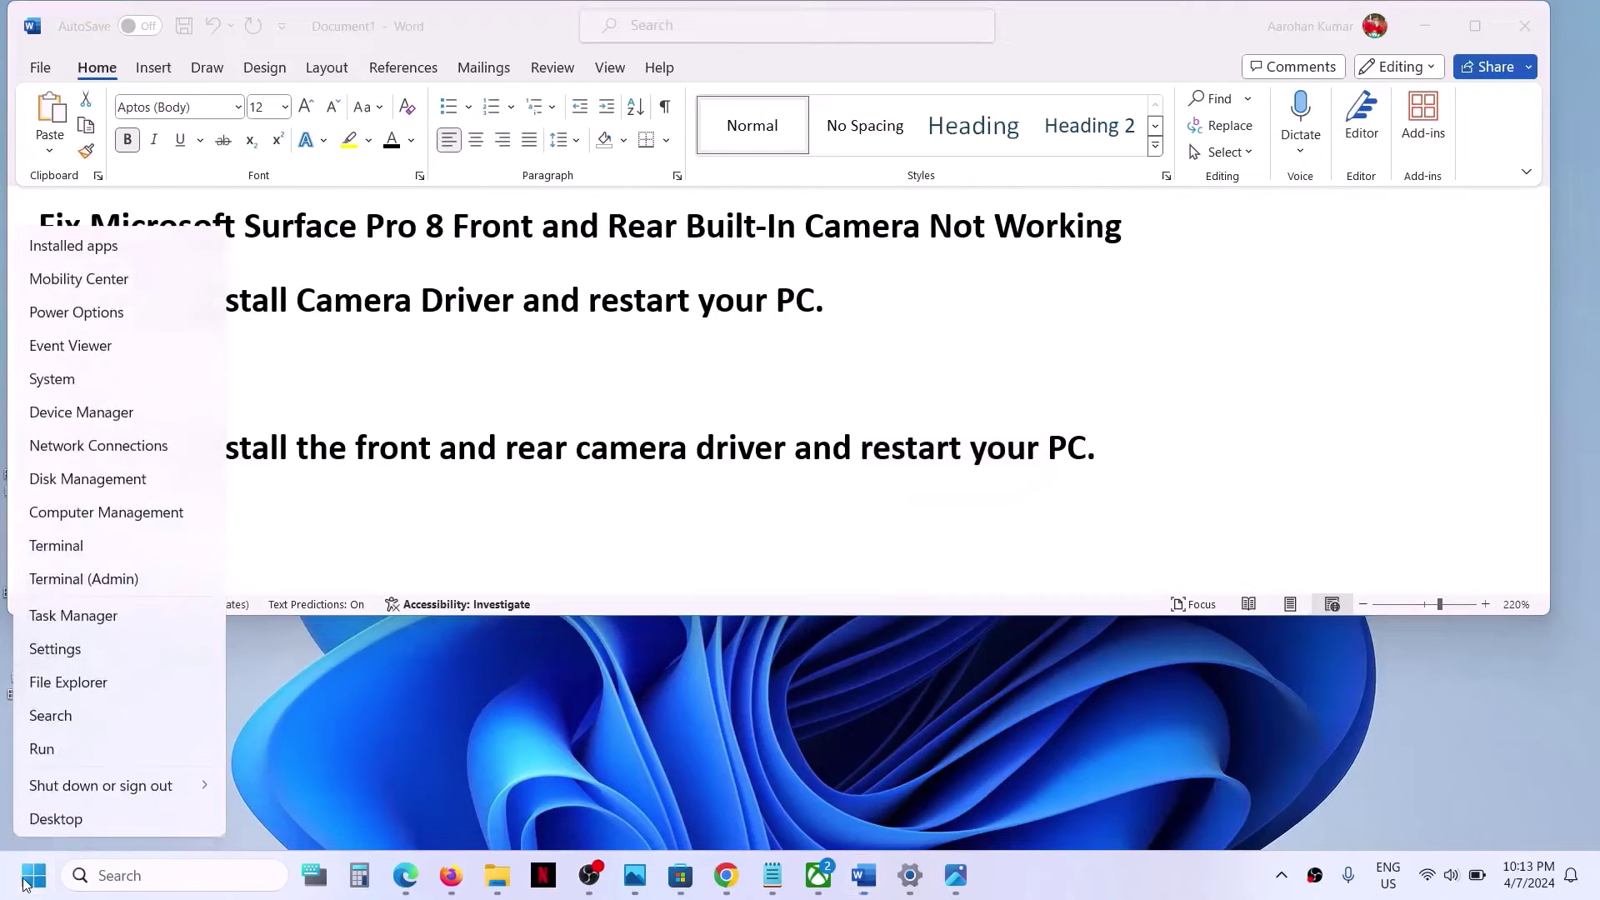
left_click(116, 426)
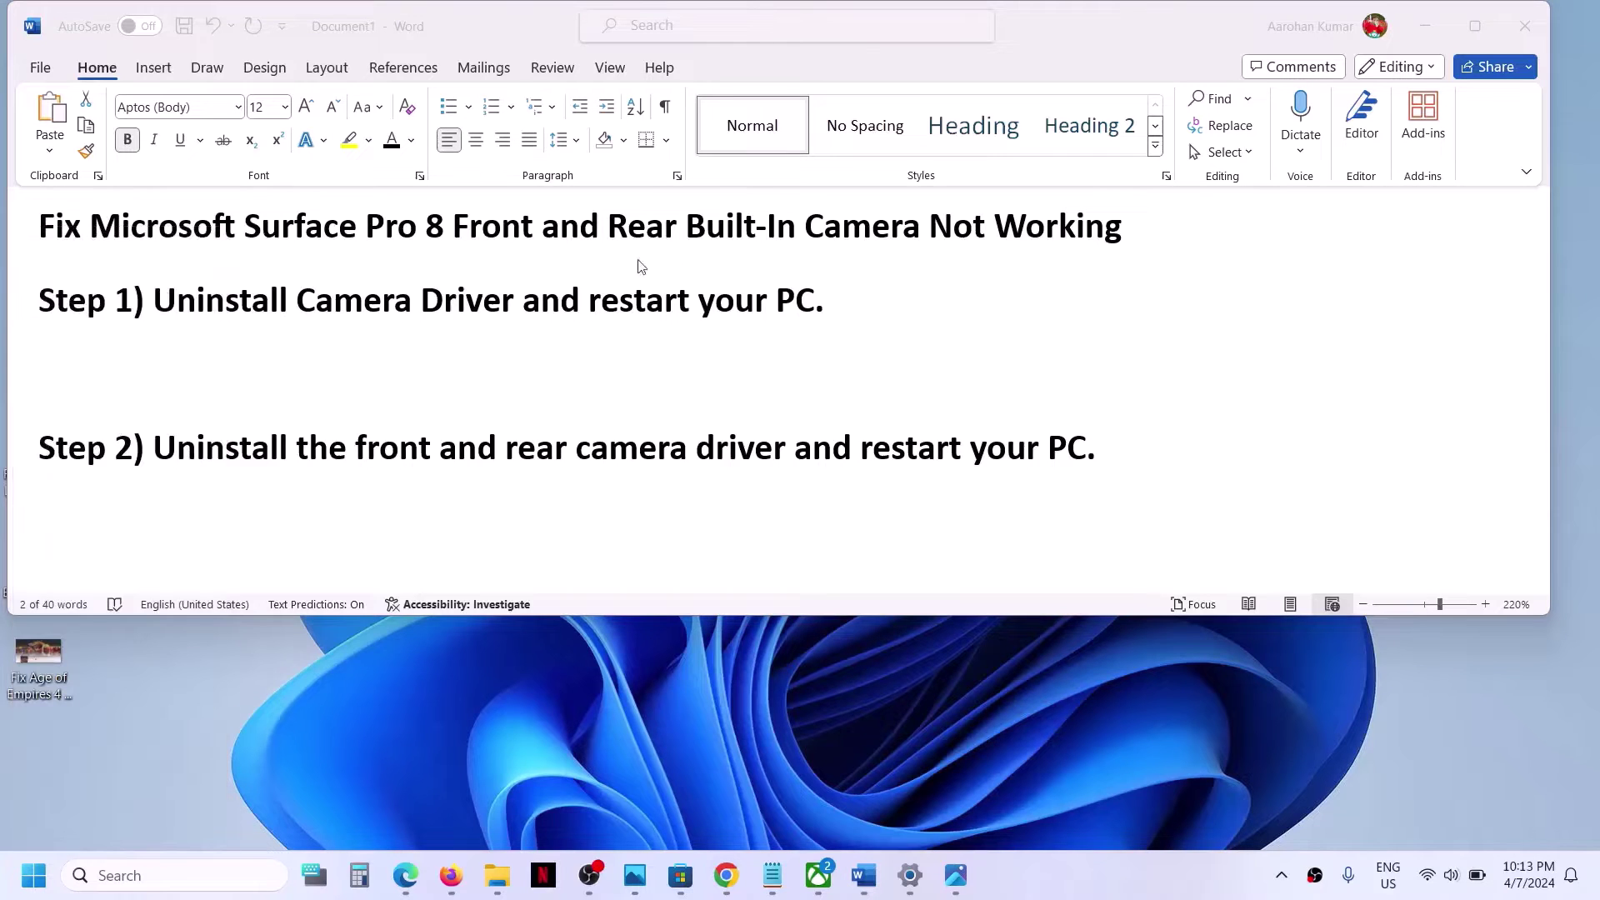
scroll(243, 451, "down", 1)
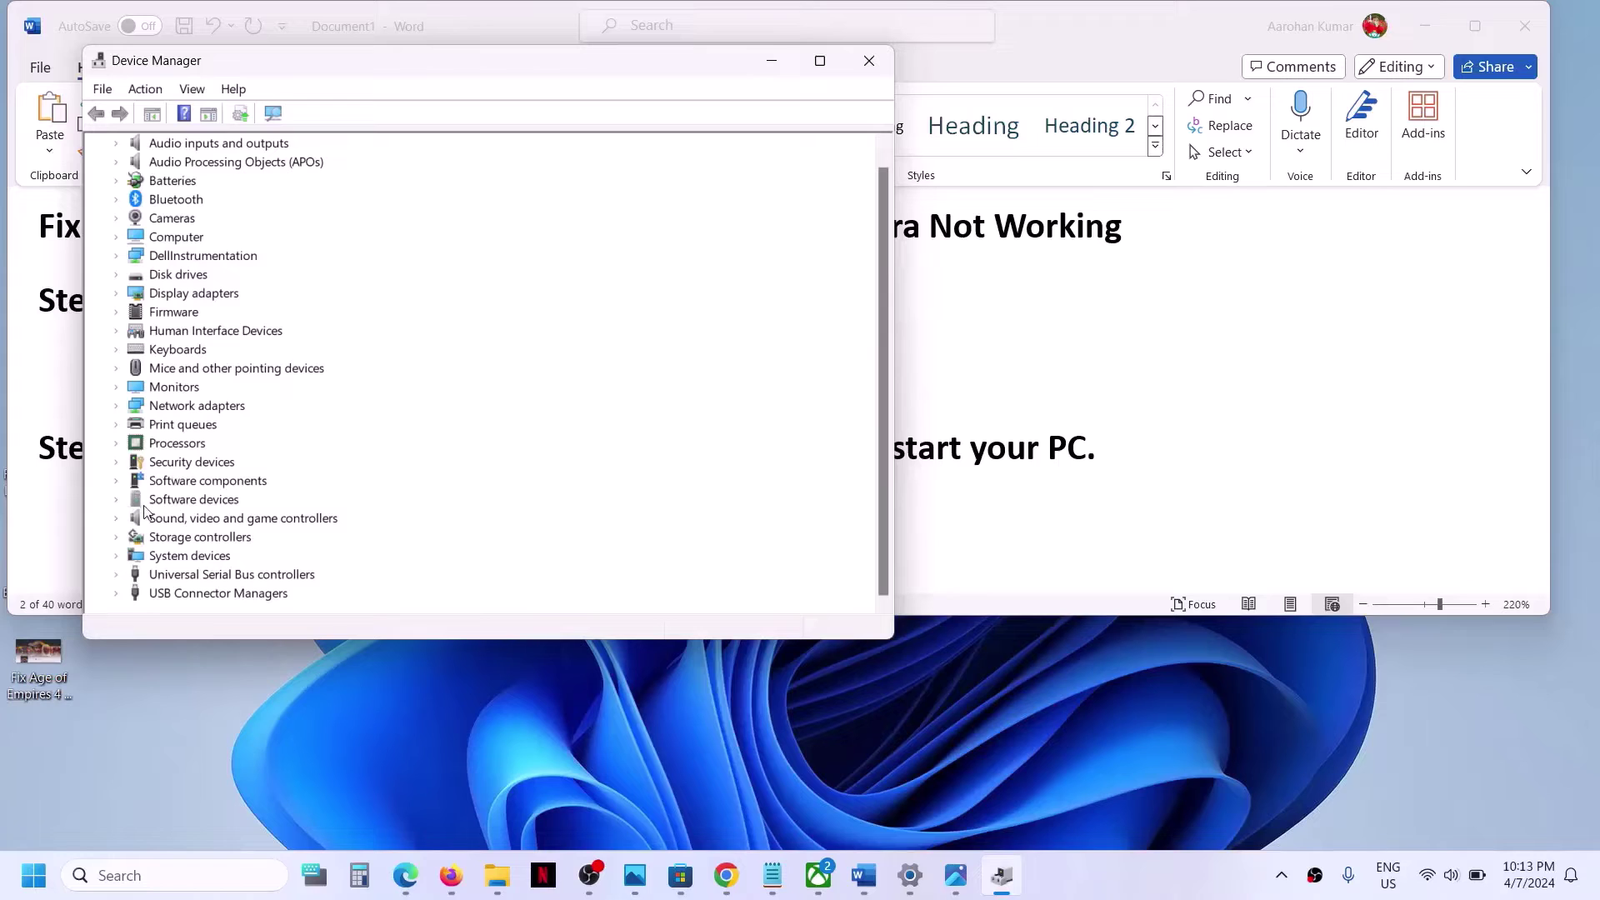
left_click(156, 560)
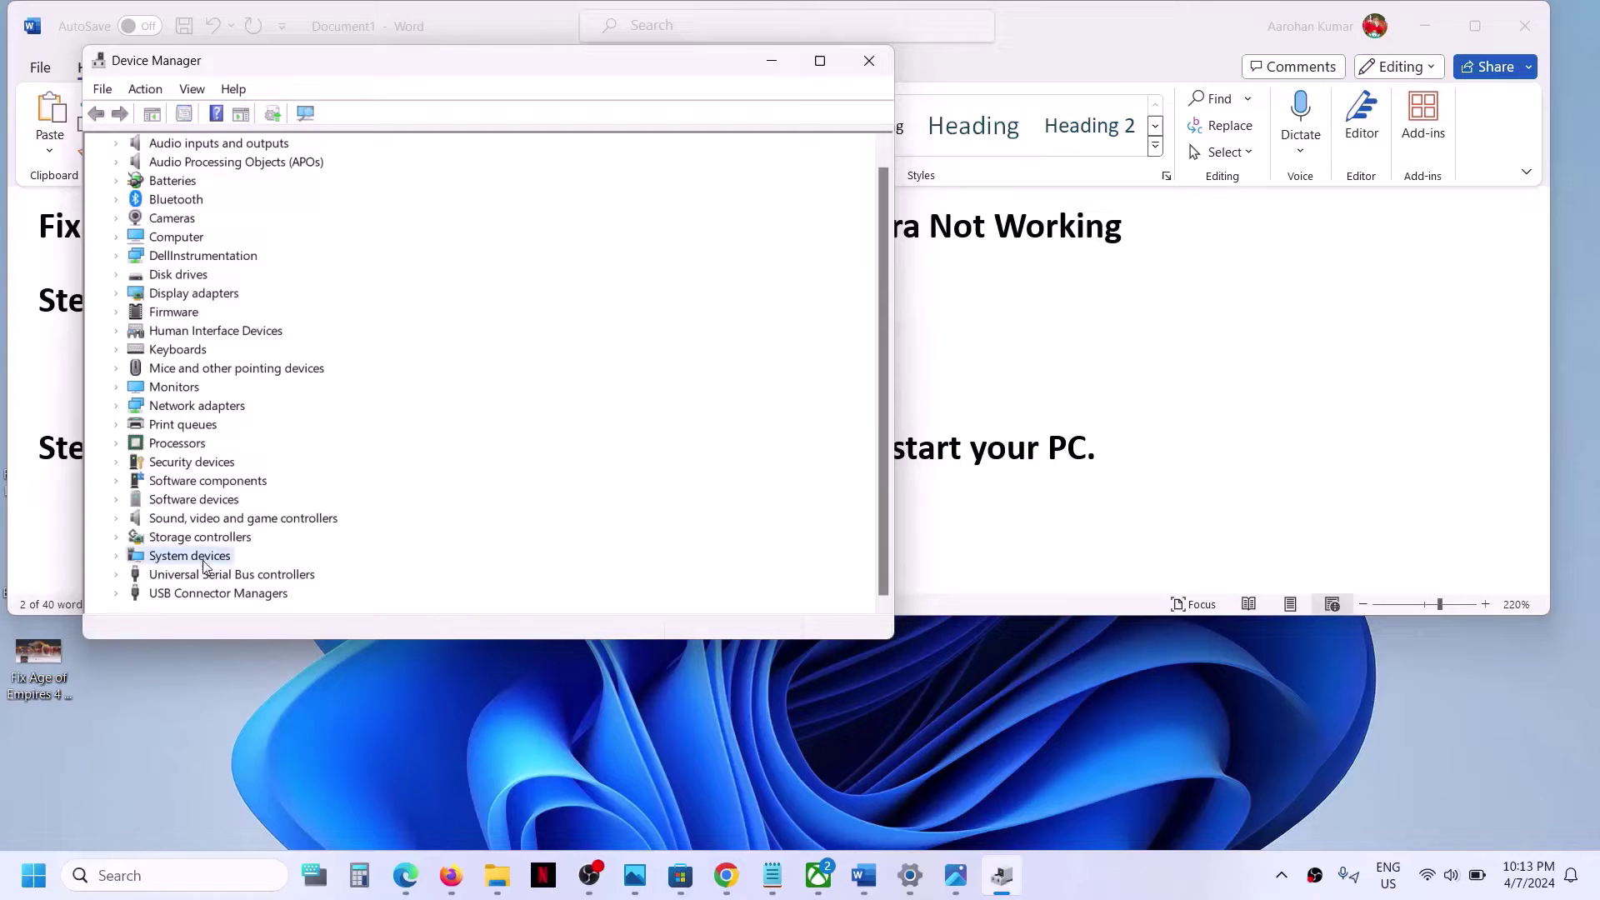
left_click(117, 556)
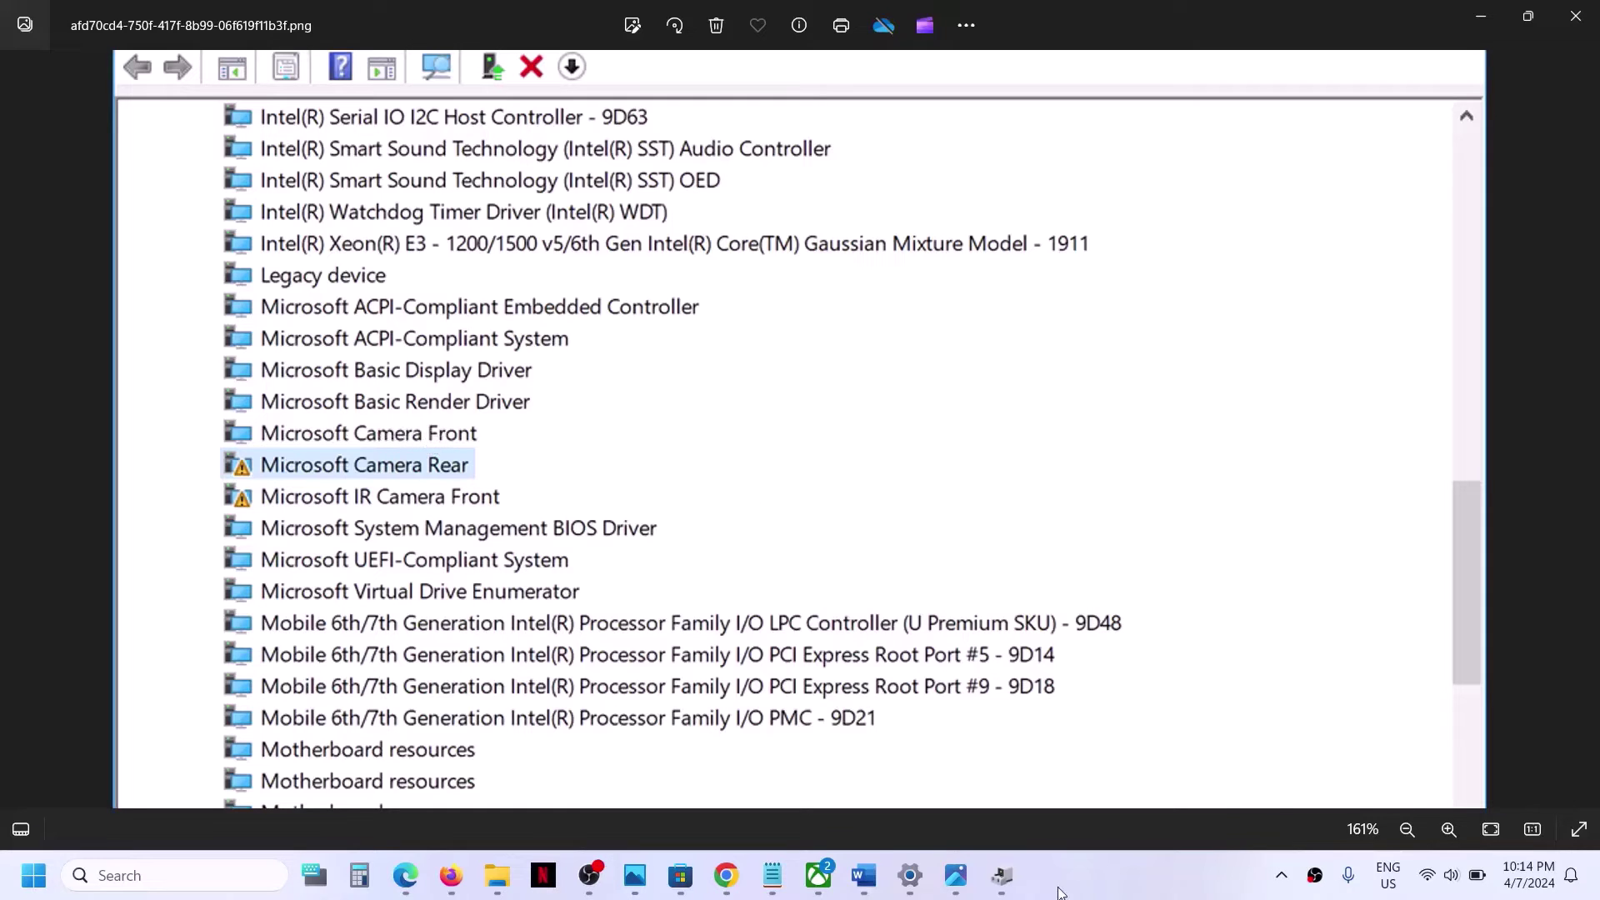
left_click(1019, 877)
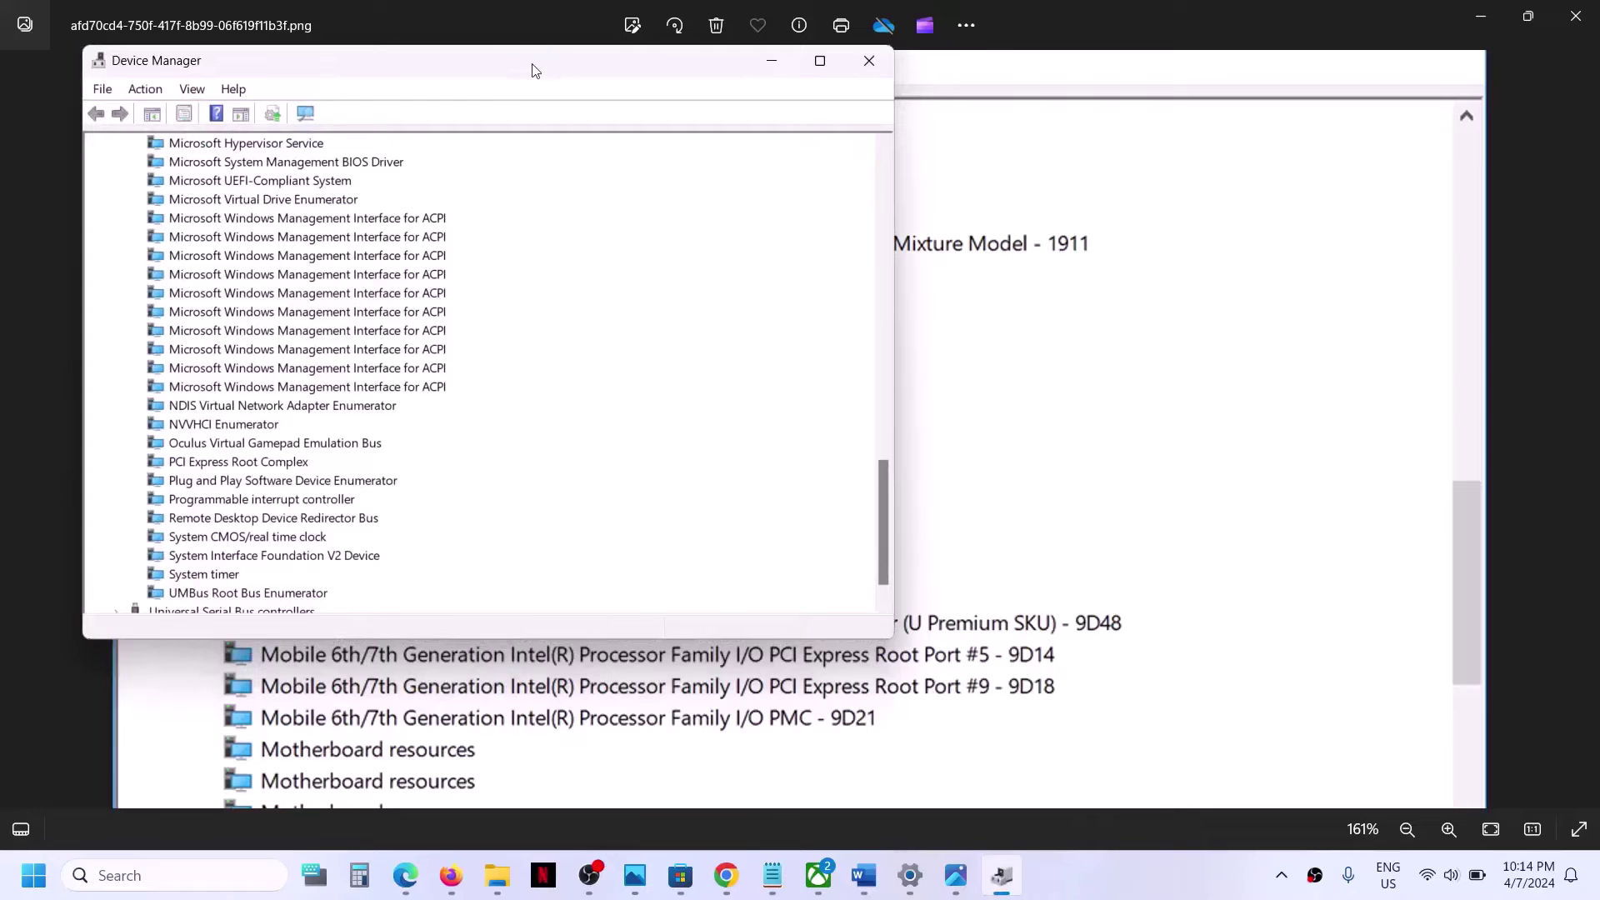
left_click_drag(535, 72, 1151, 153)
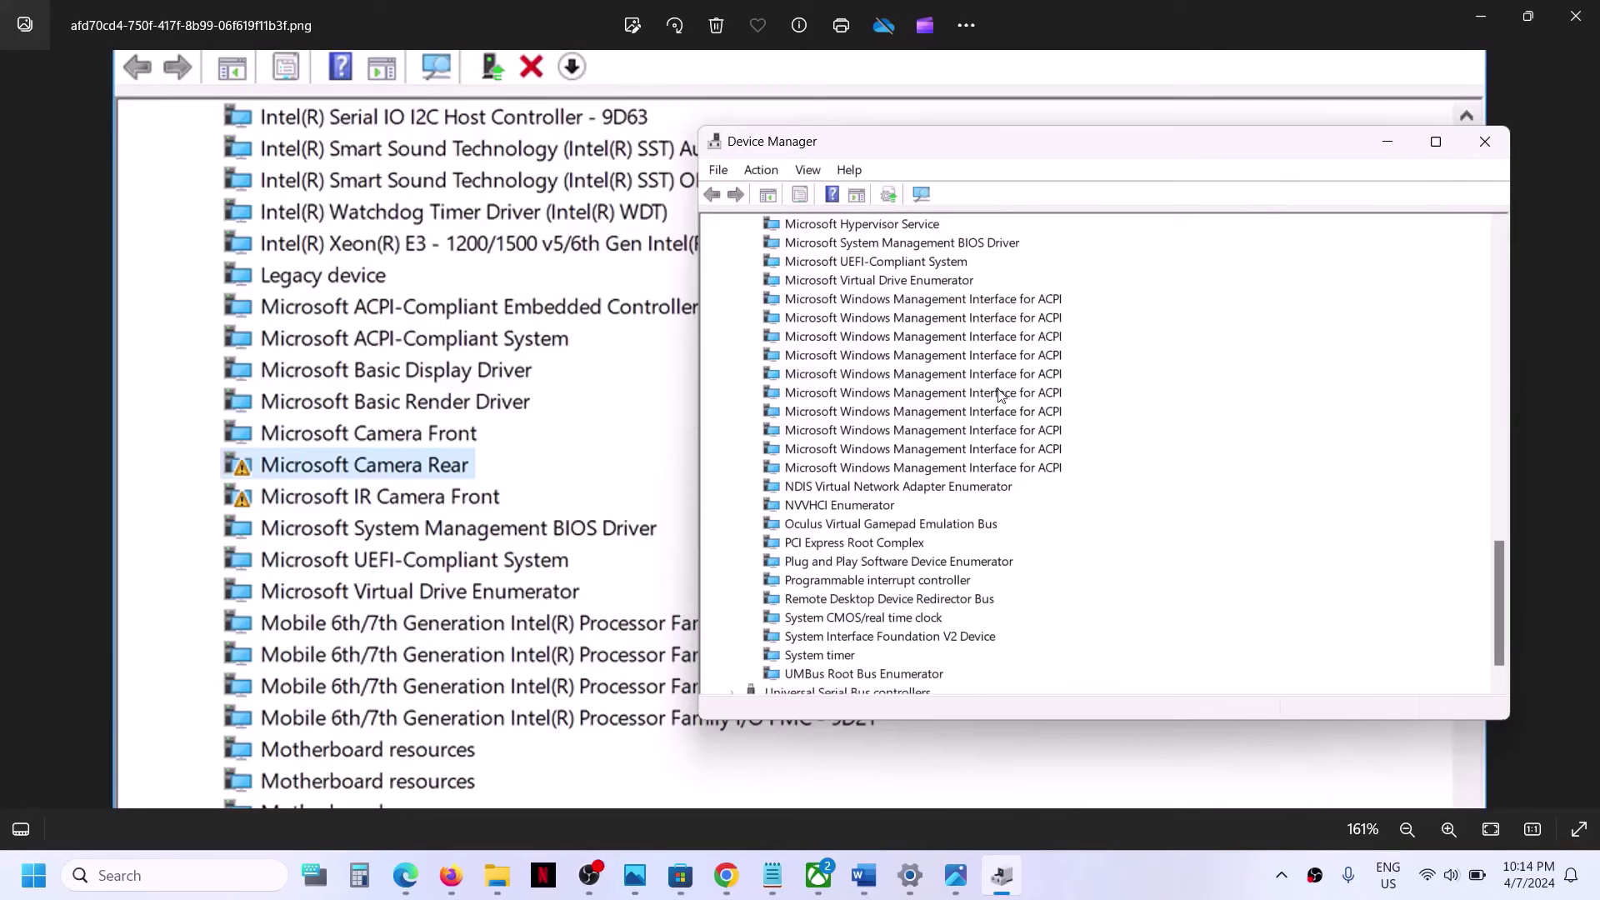
scroll(1041, 333, "down", 2)
scroll(1008, 383, "up", 10)
scroll(1001, 395, "down", 1)
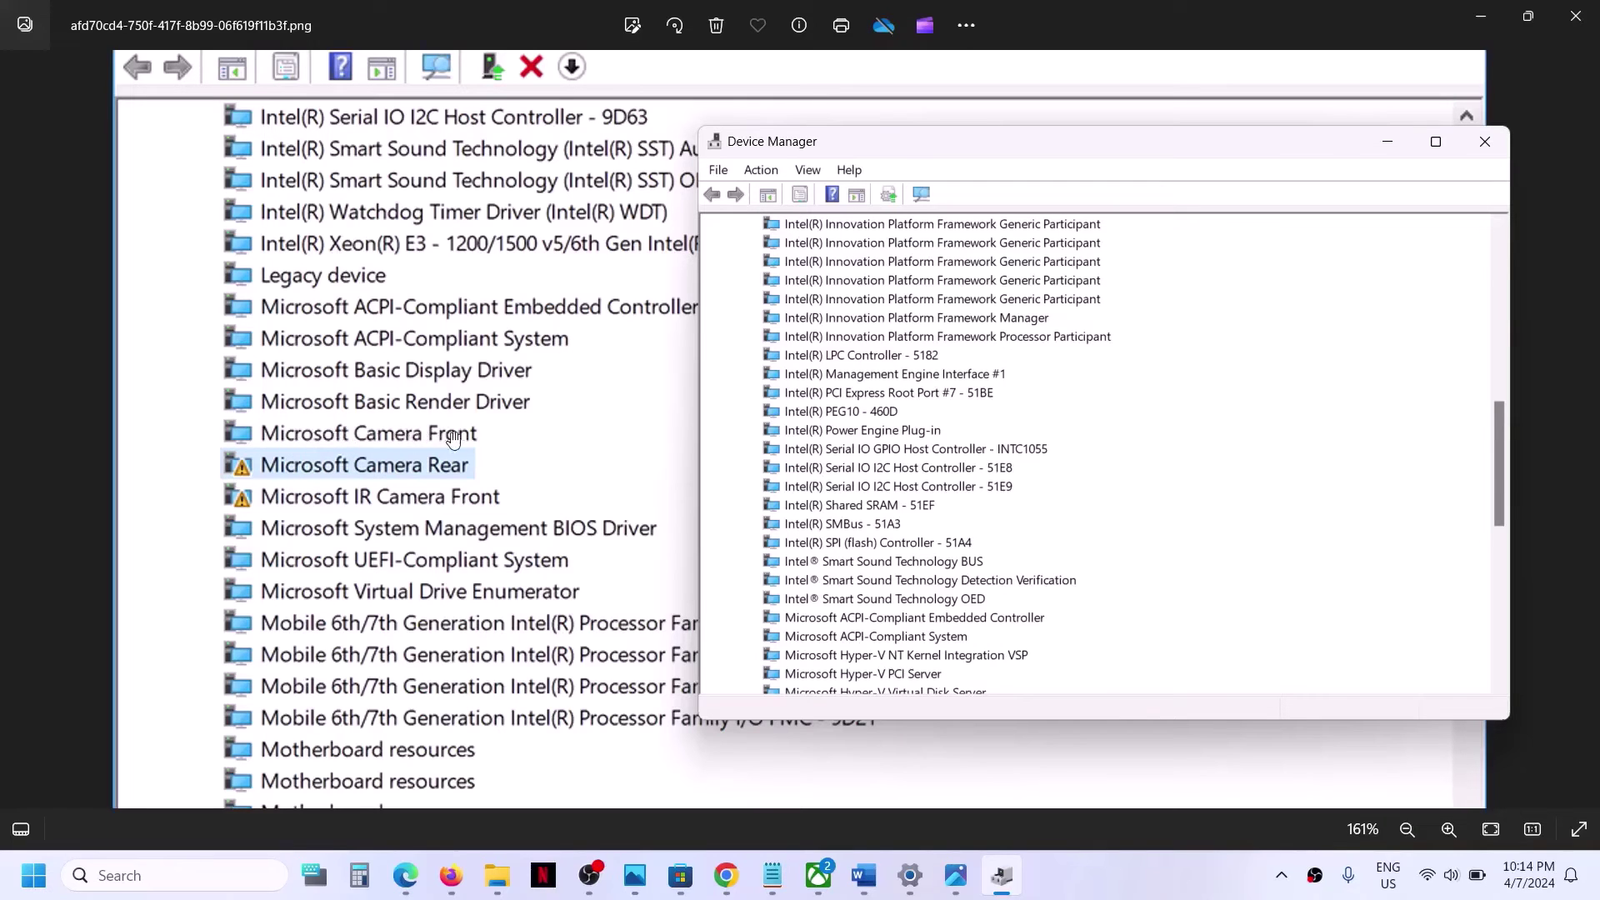
right_click(861, 376)
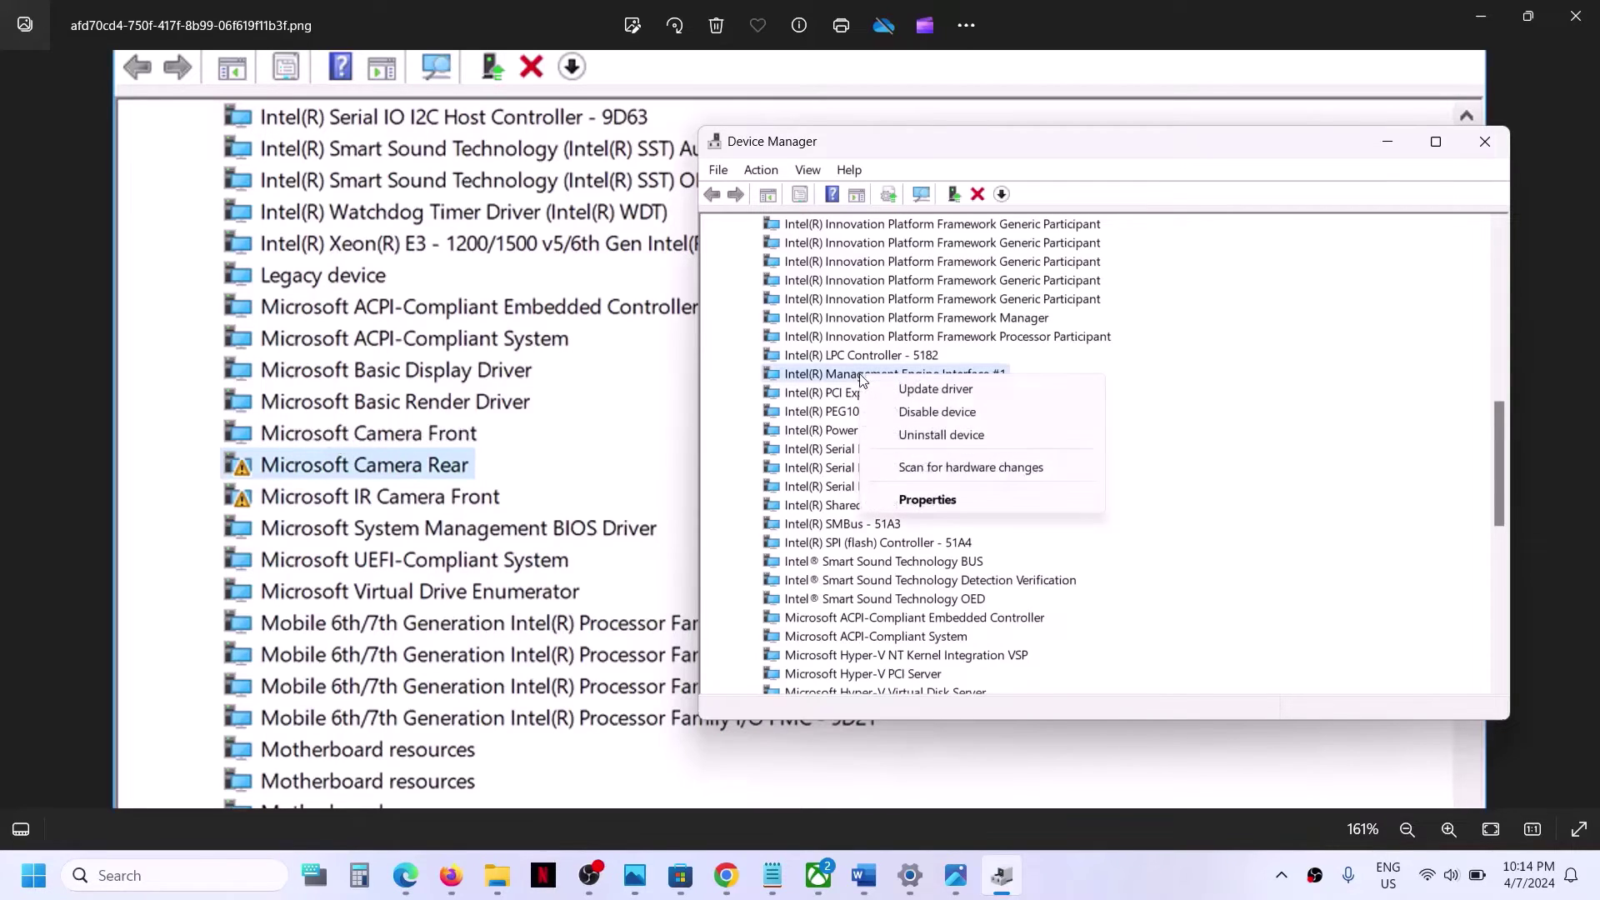
left_click(986, 435)
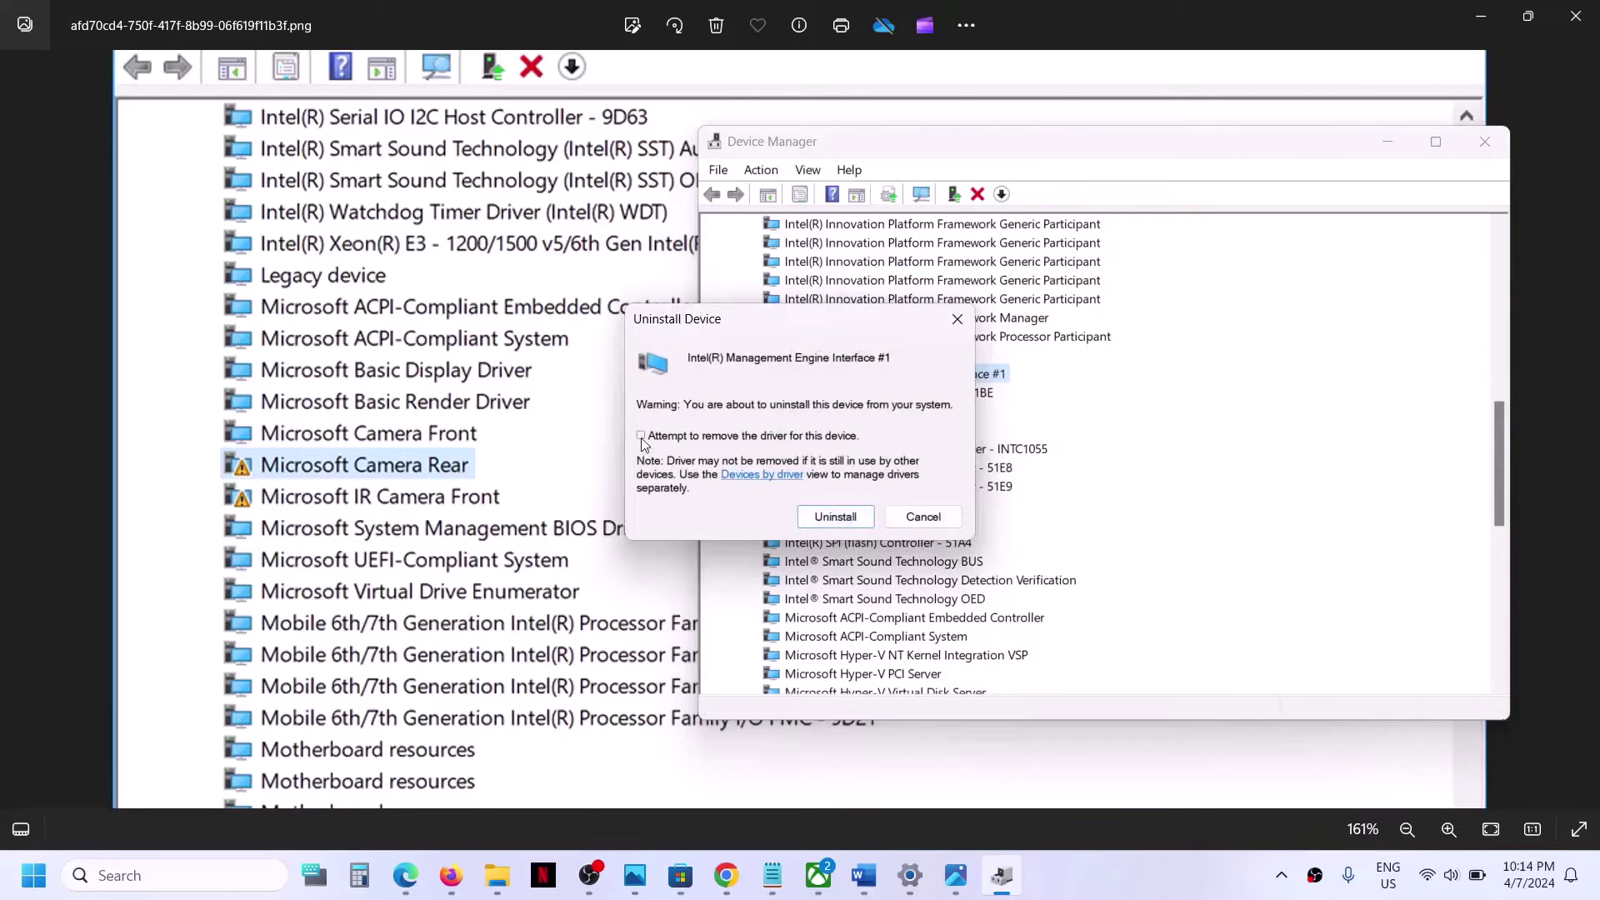
left_click(920, 515)
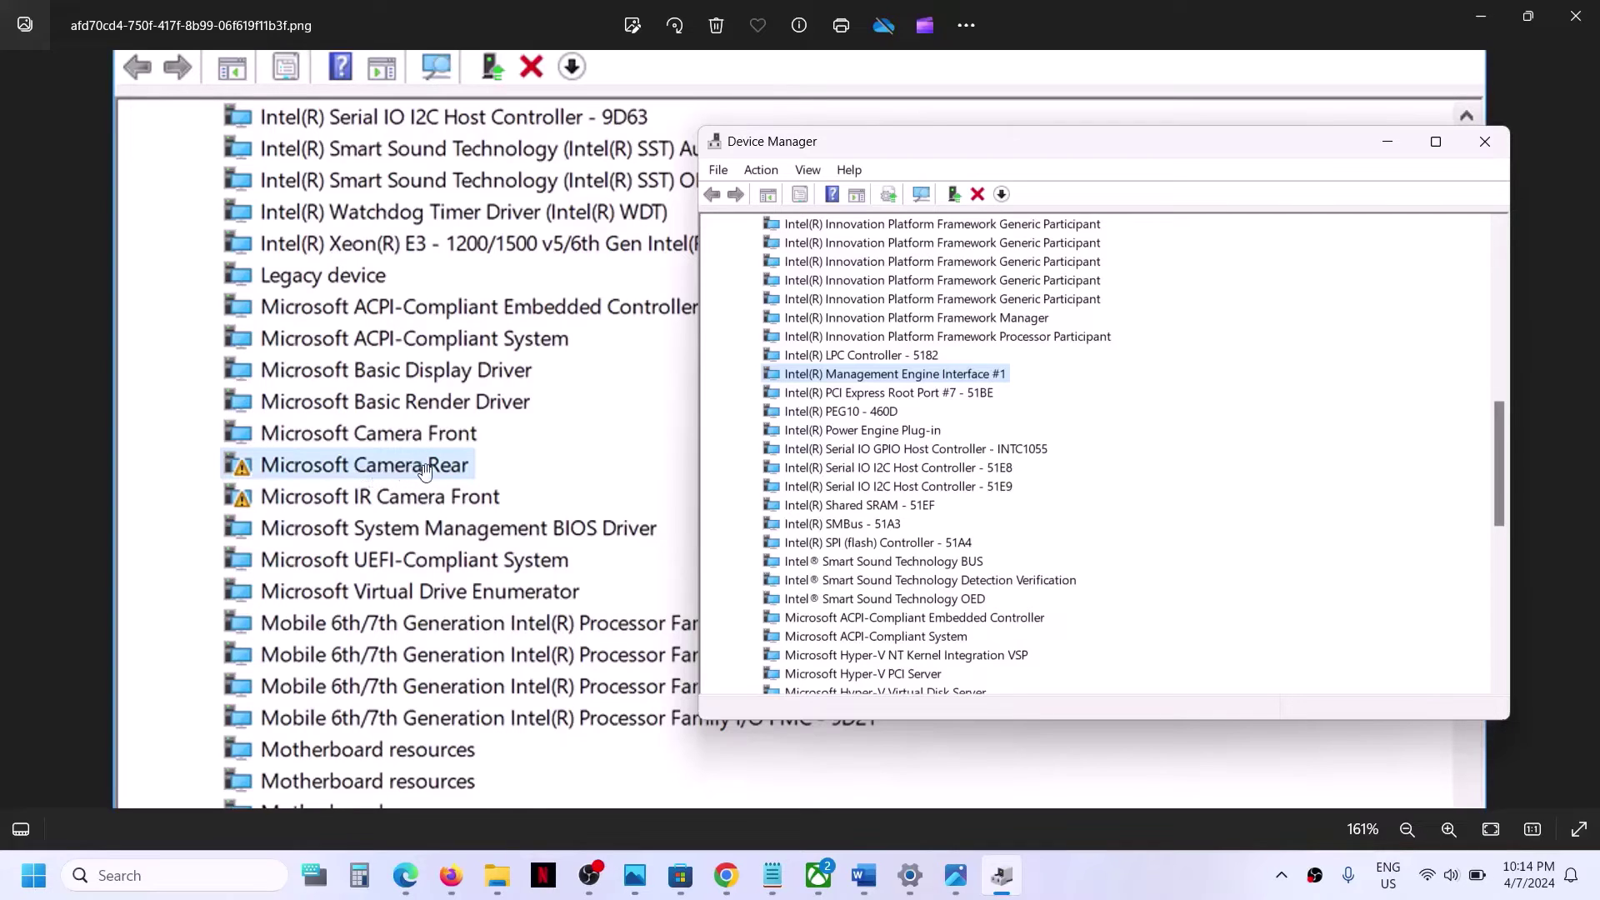
right_click(809, 375)
left_click(891, 431)
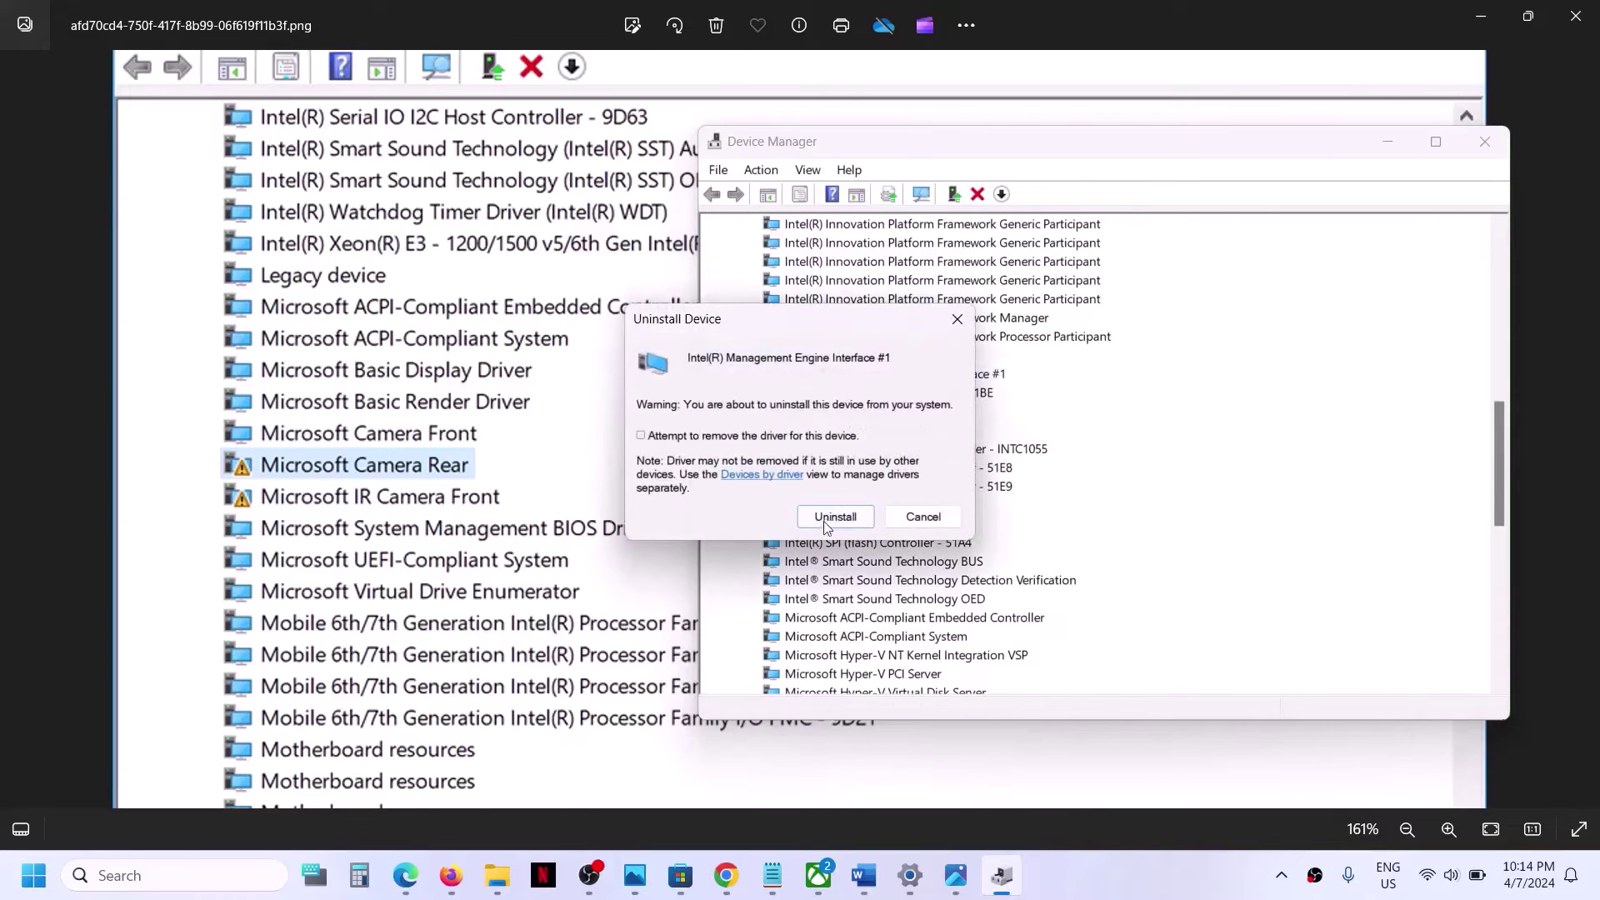
left_click(924, 516)
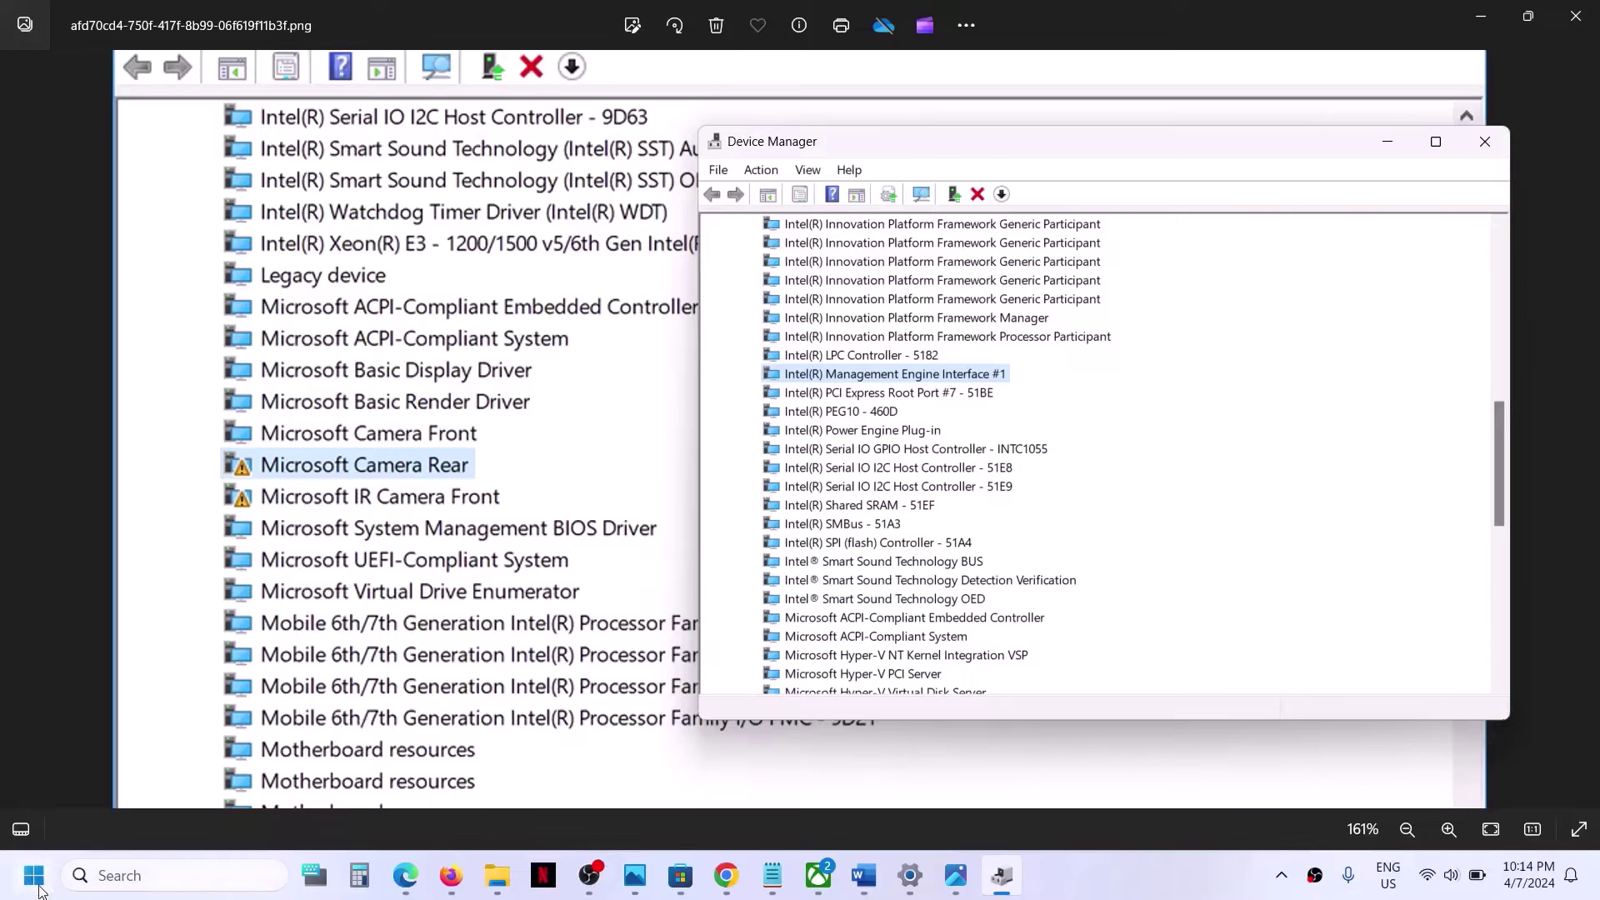
Open the Start menu, view the power options, then close both.
left_click(33, 875)
left_click(611, 810)
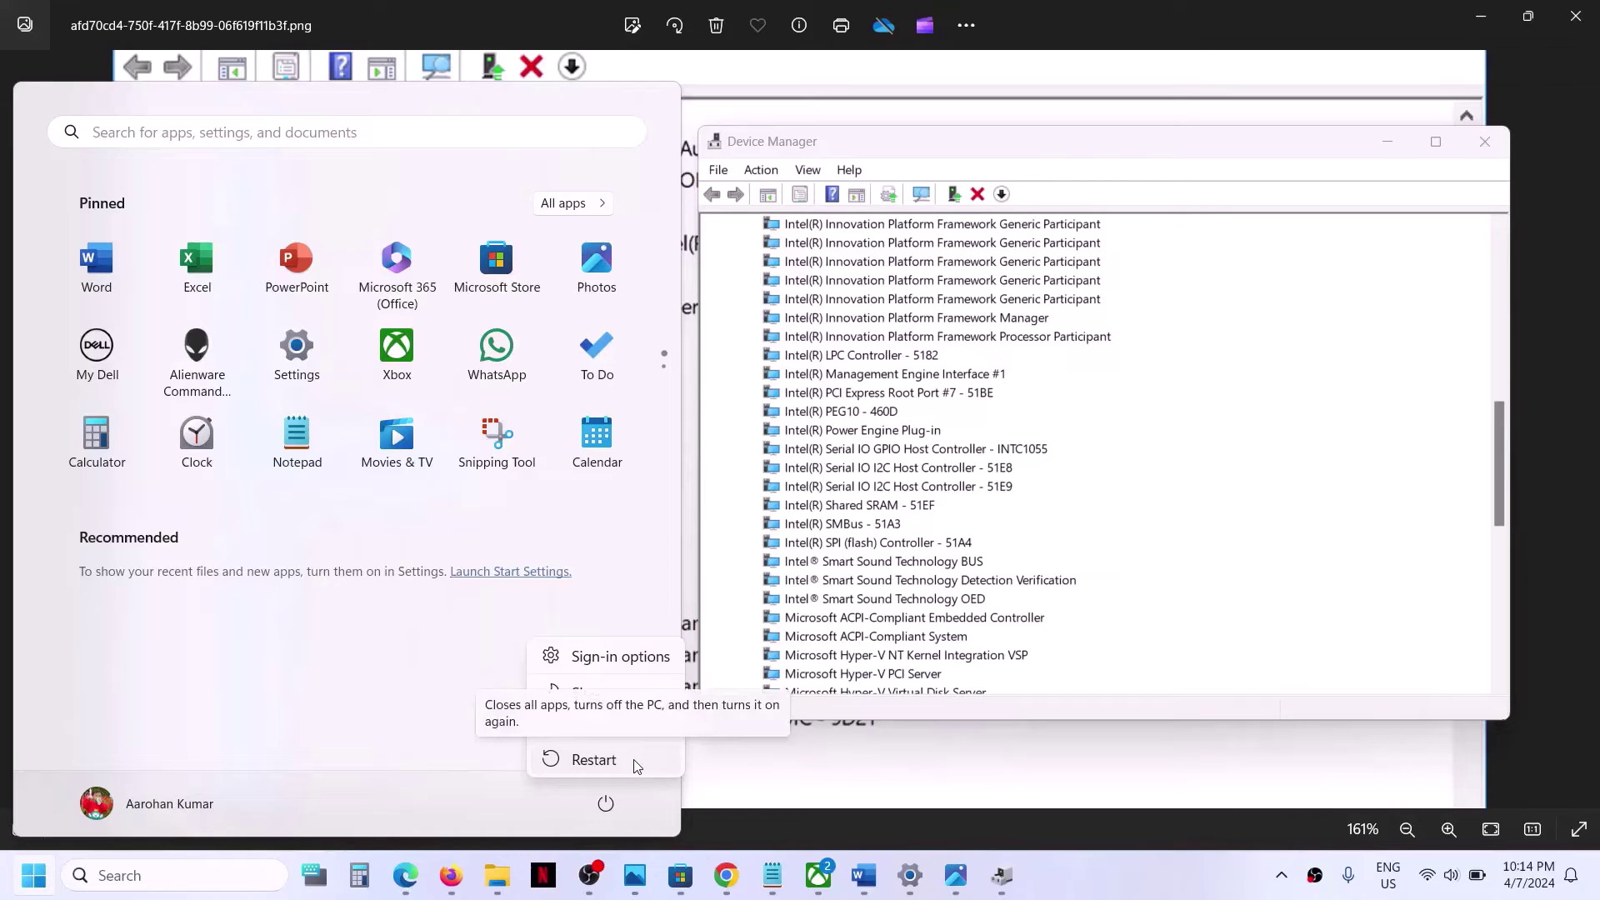
left_click(775, 747)
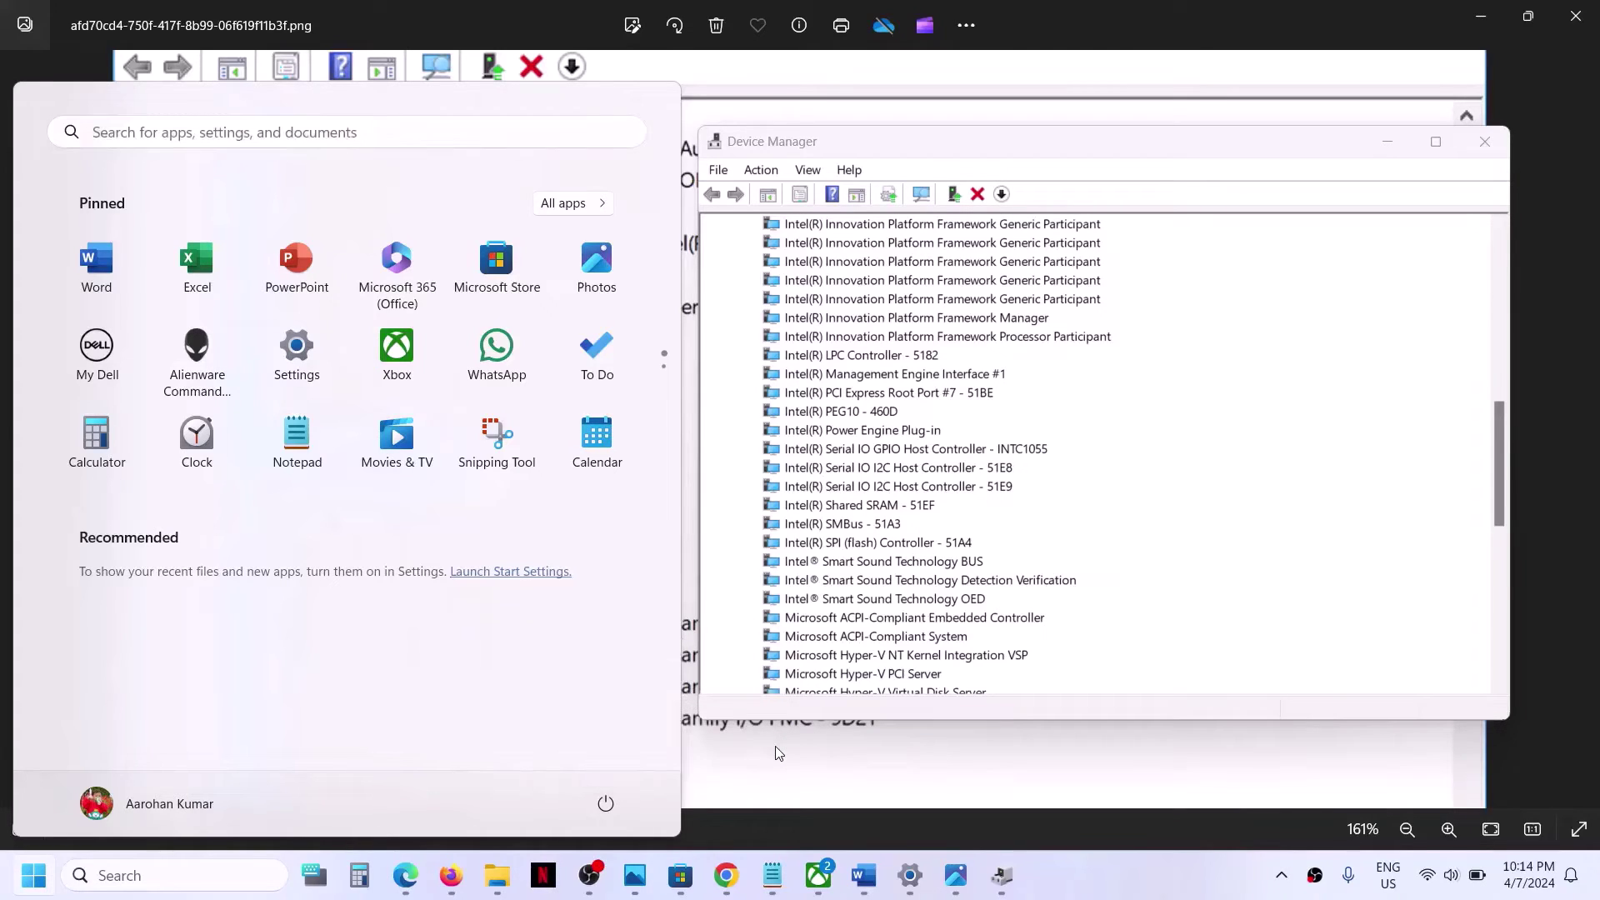
left_click(946, 114)
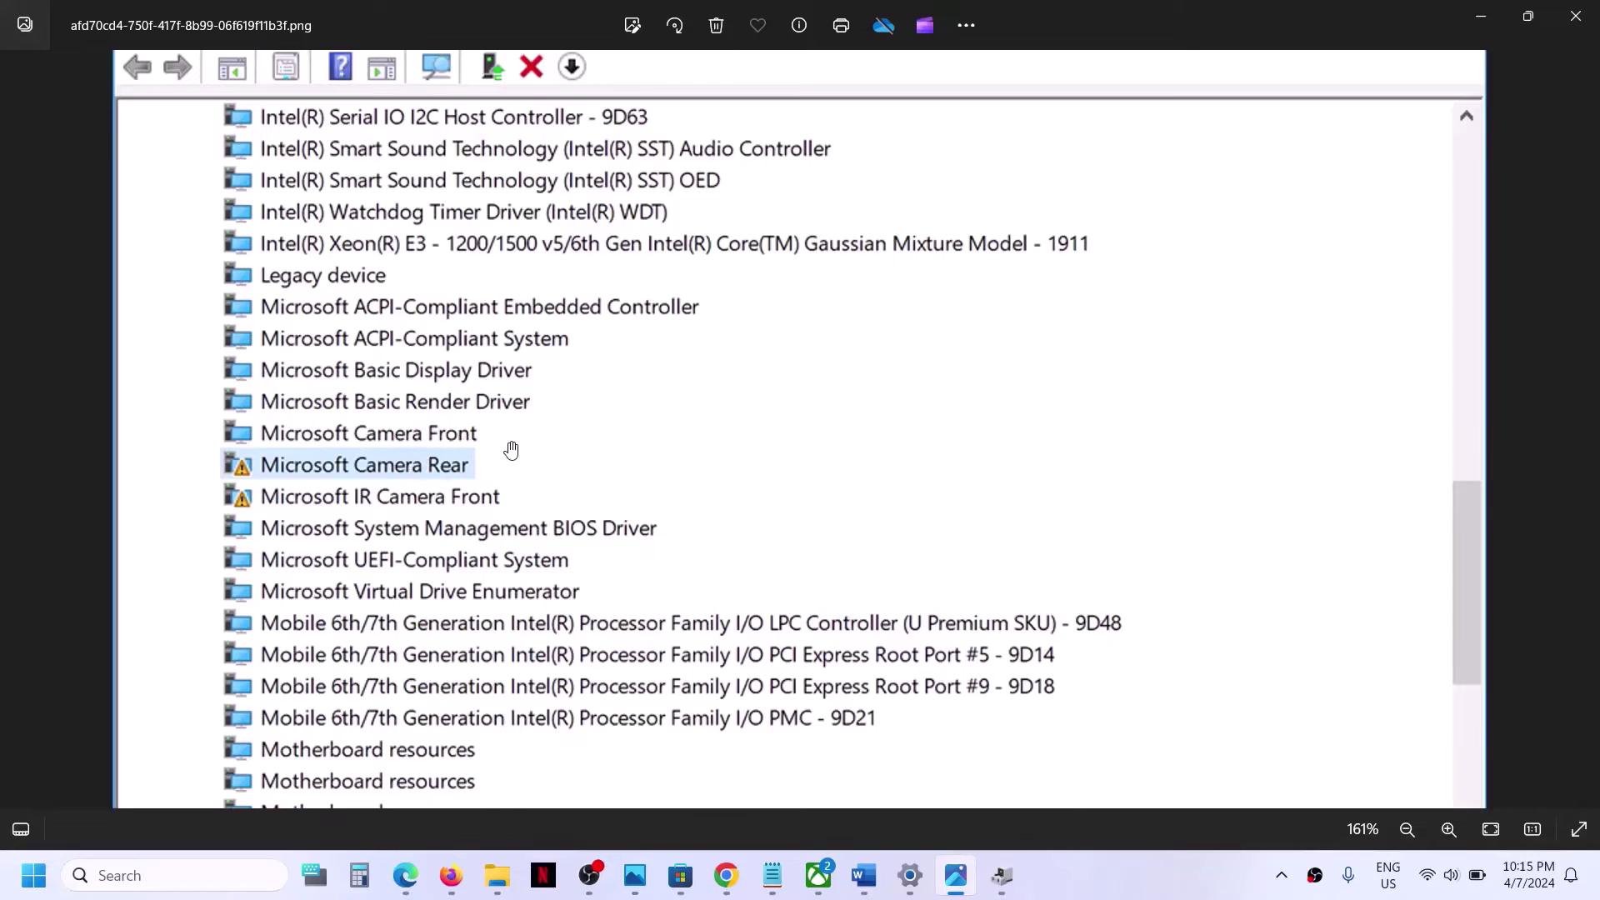
Search for 'camera', then return to Word and scroll to Step 3.
left_click(238, 884)
type("cam")
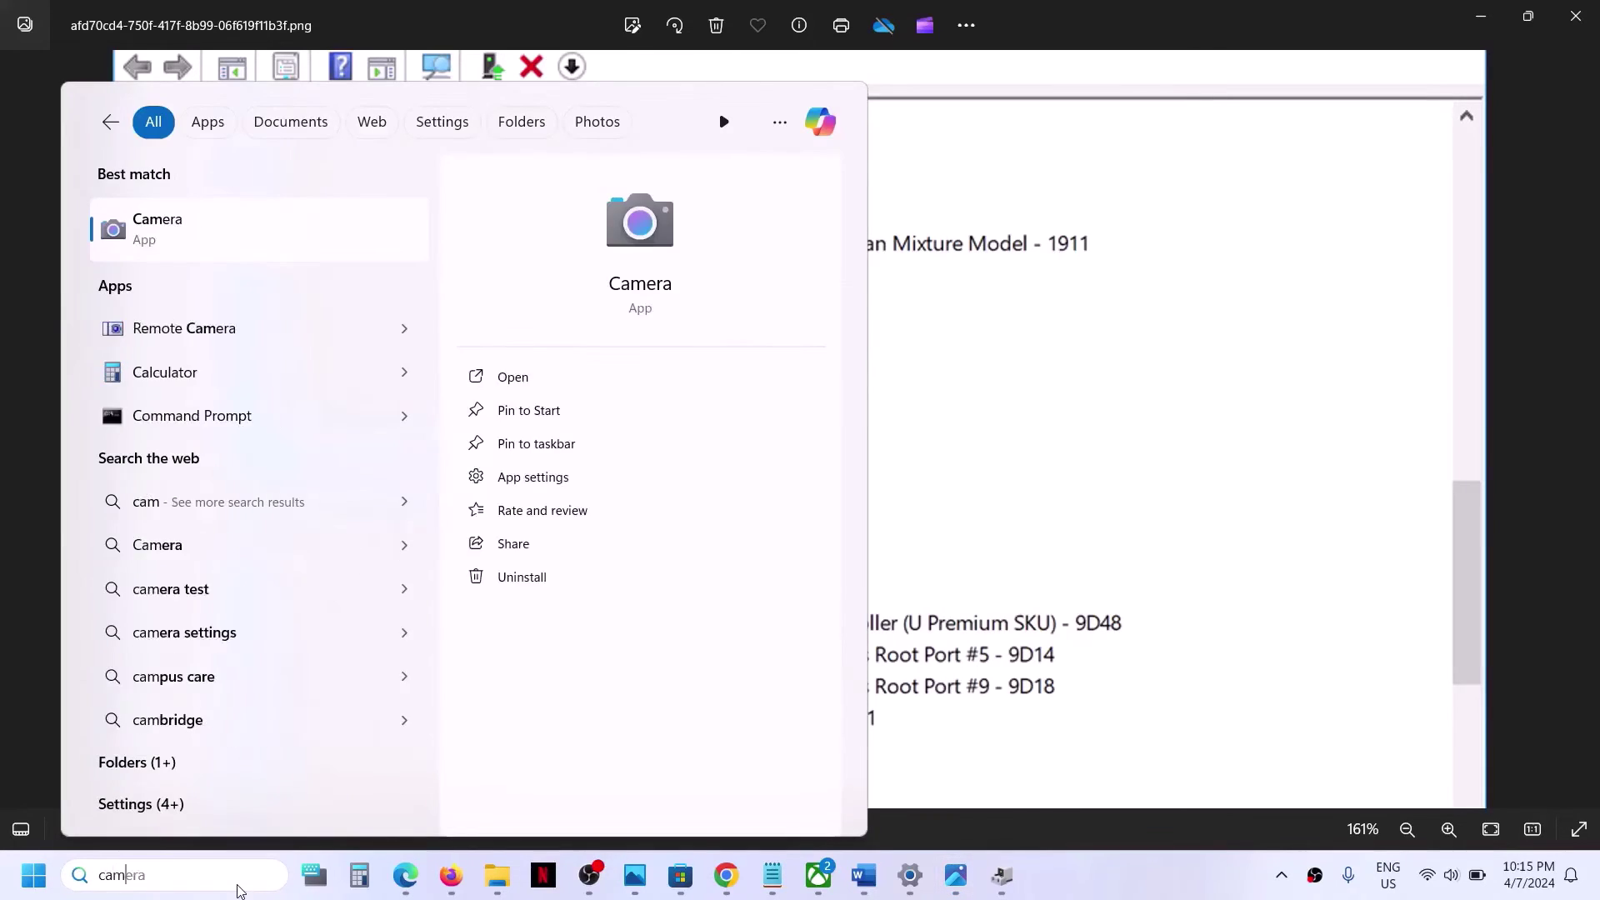
type("era")
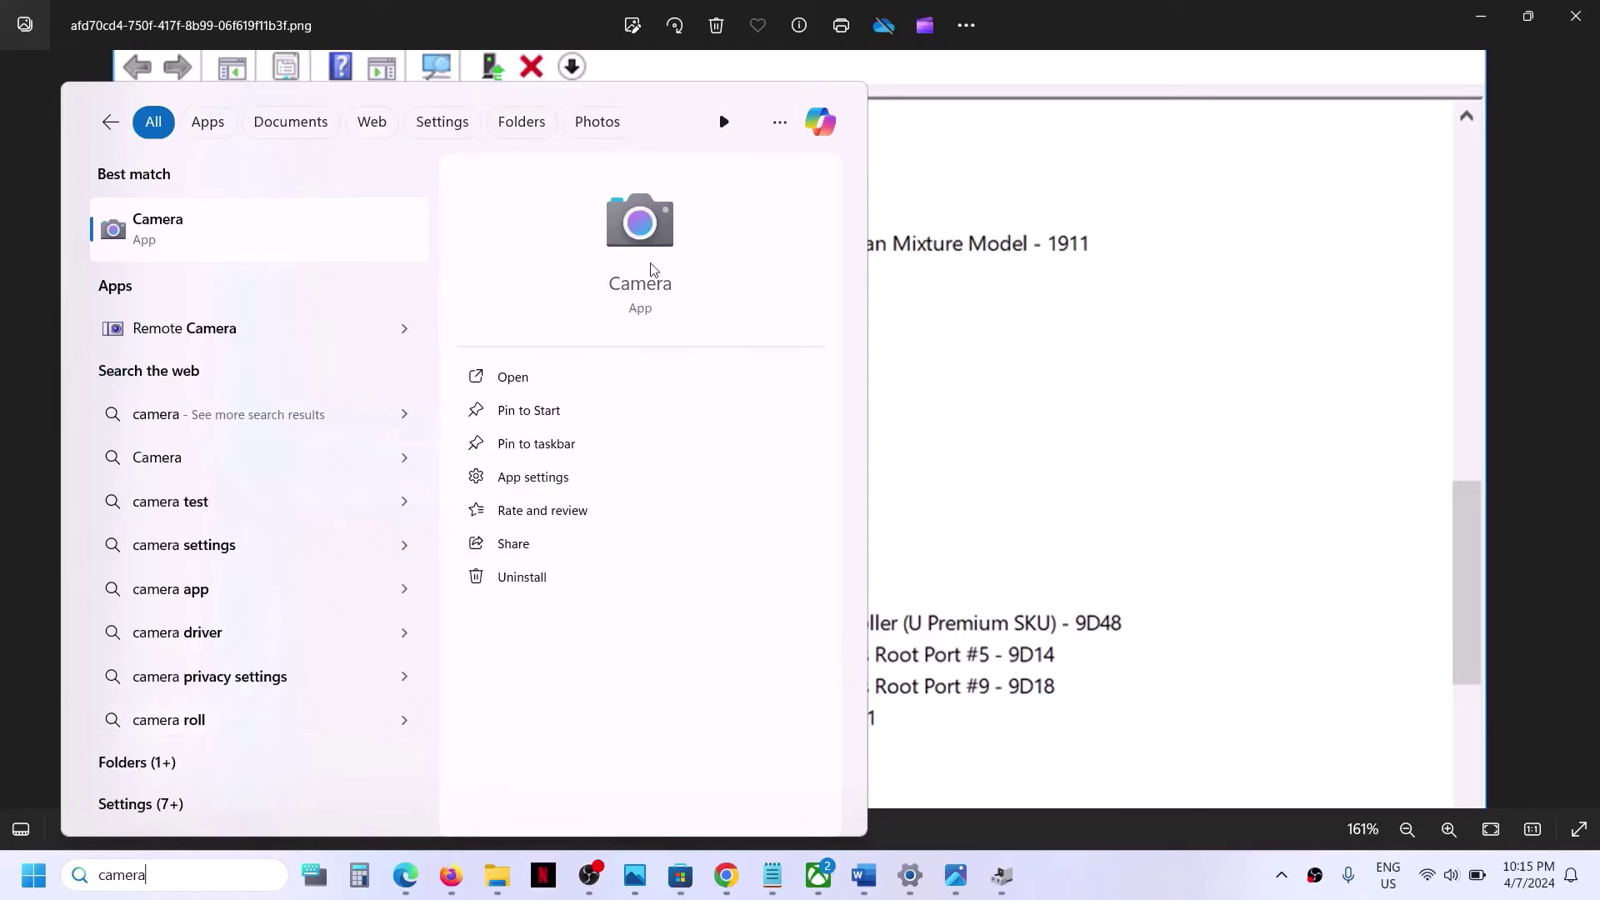
left_click(862, 890)
scroll(615, 479, "down", 3)
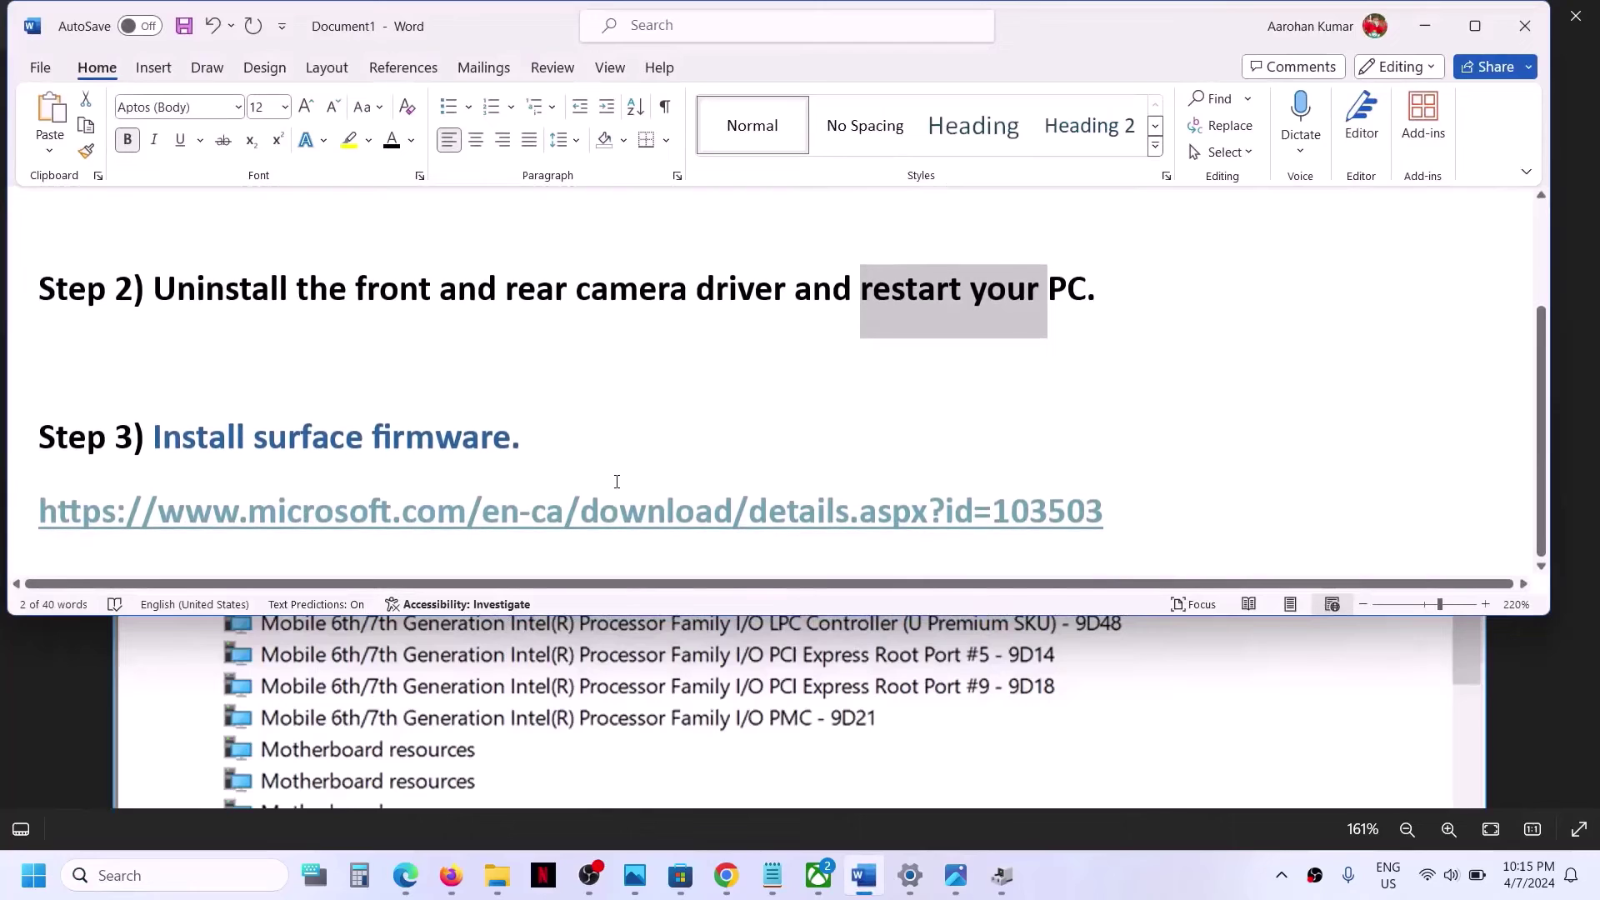
Copy the Step 3 Microsoft download link and paste it into a new Chrome window.
left_click_drag(1141, 517, 69, 511)
key("ctrl+c")
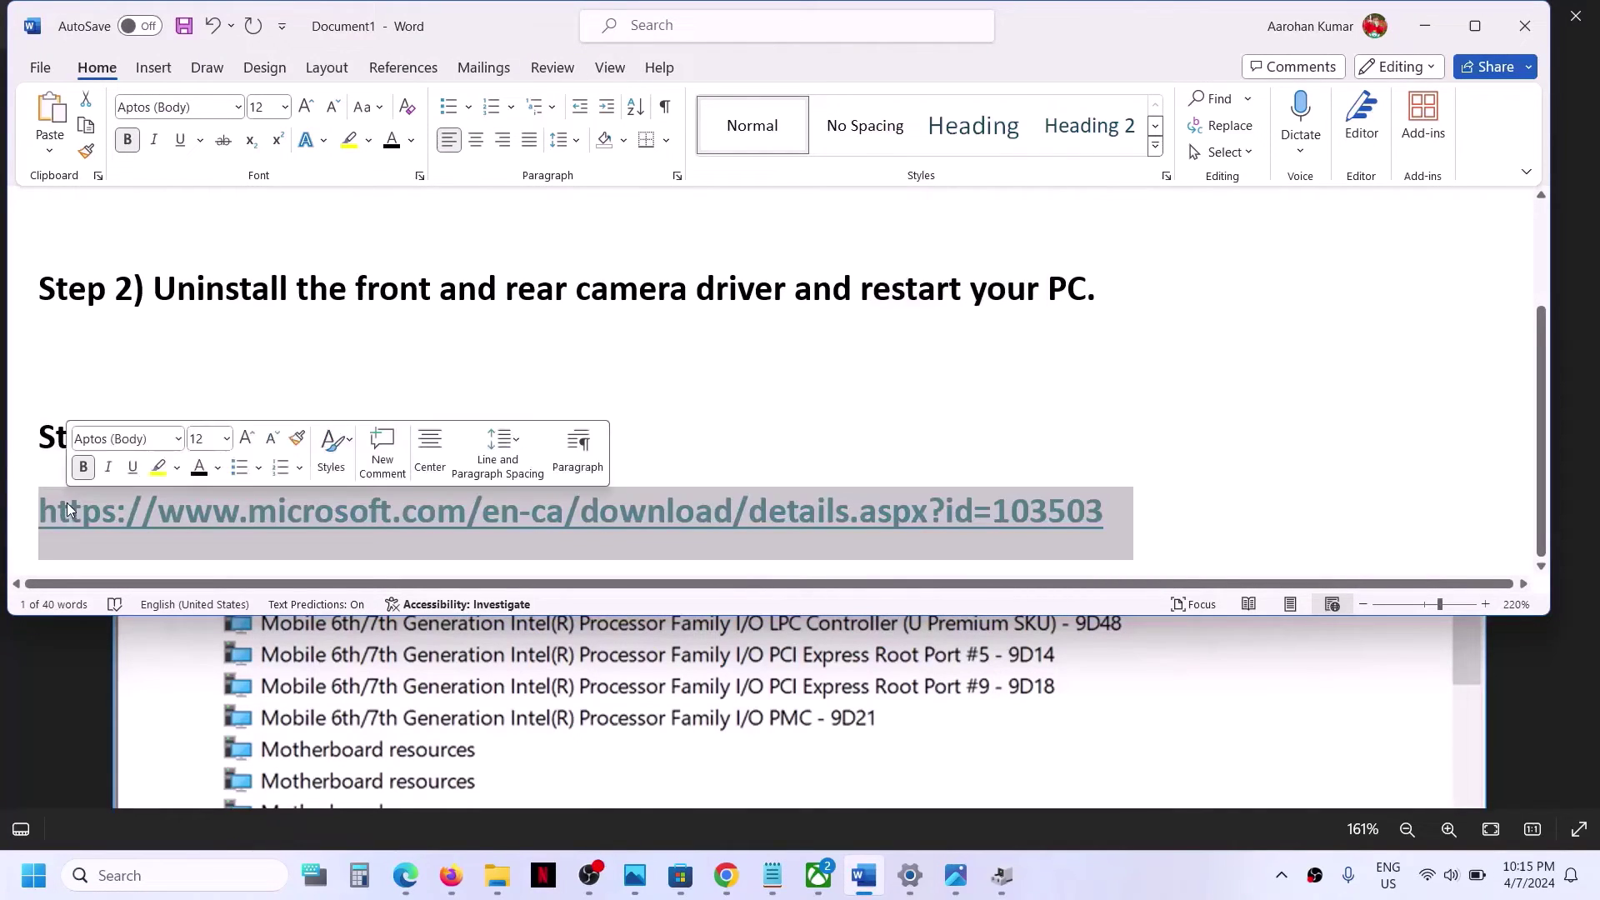
right_click(725, 875)
left_click(717, 692)
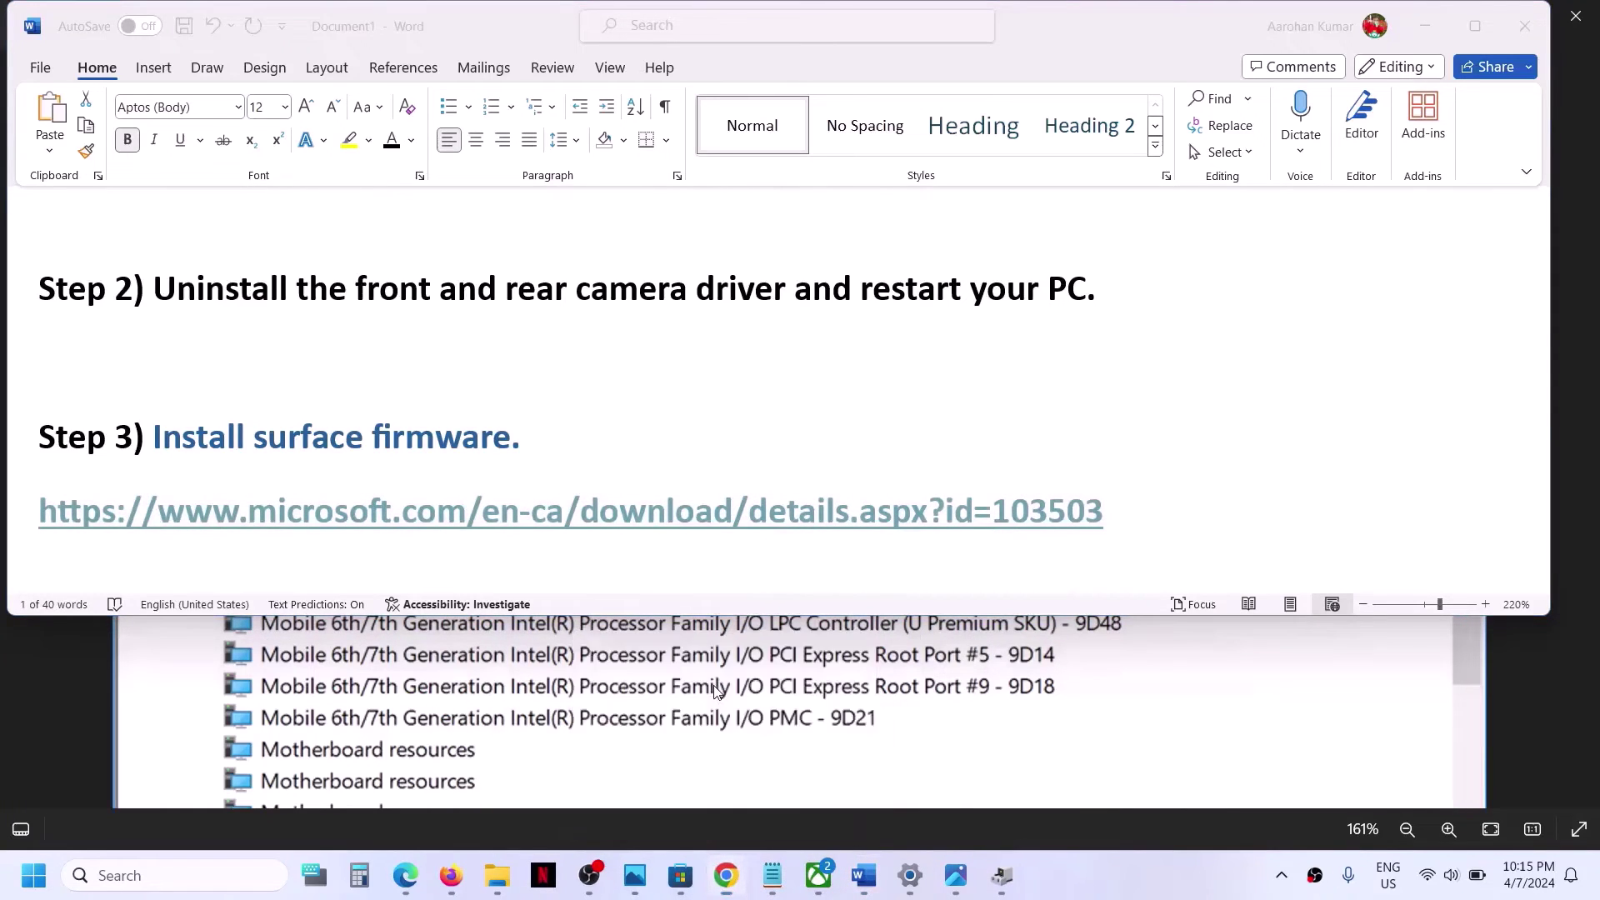
key("ctrl+v")
Load the Microsoft Download Center page in a maximized Chrome window.
key("Return")
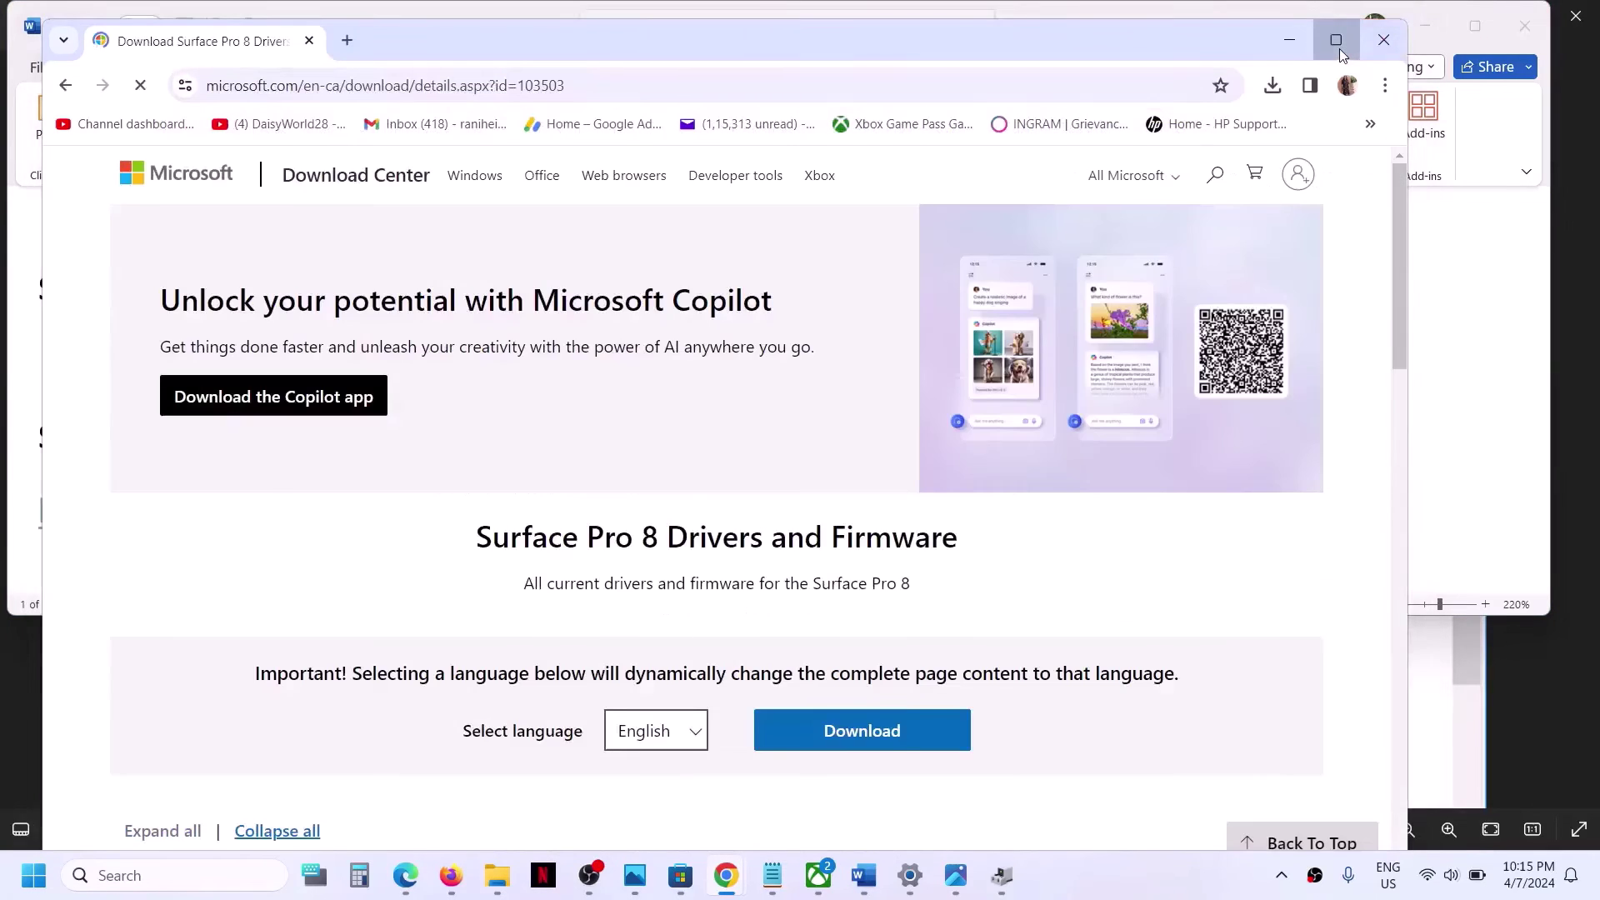
left_click(1336, 40)
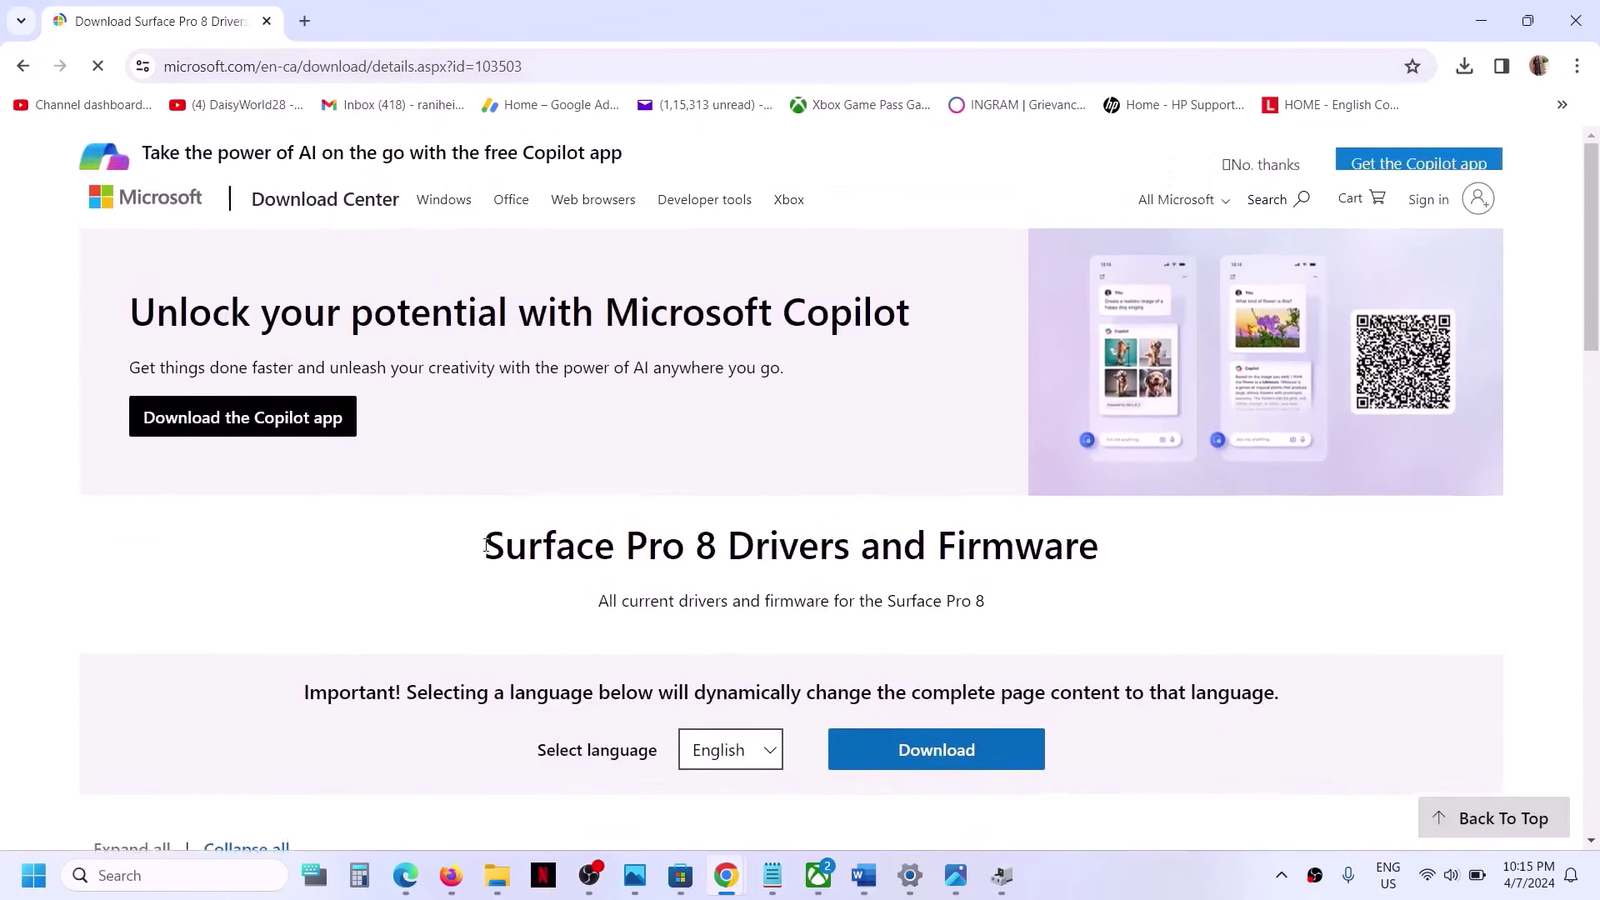
scroll(658, 602, "down", 3)
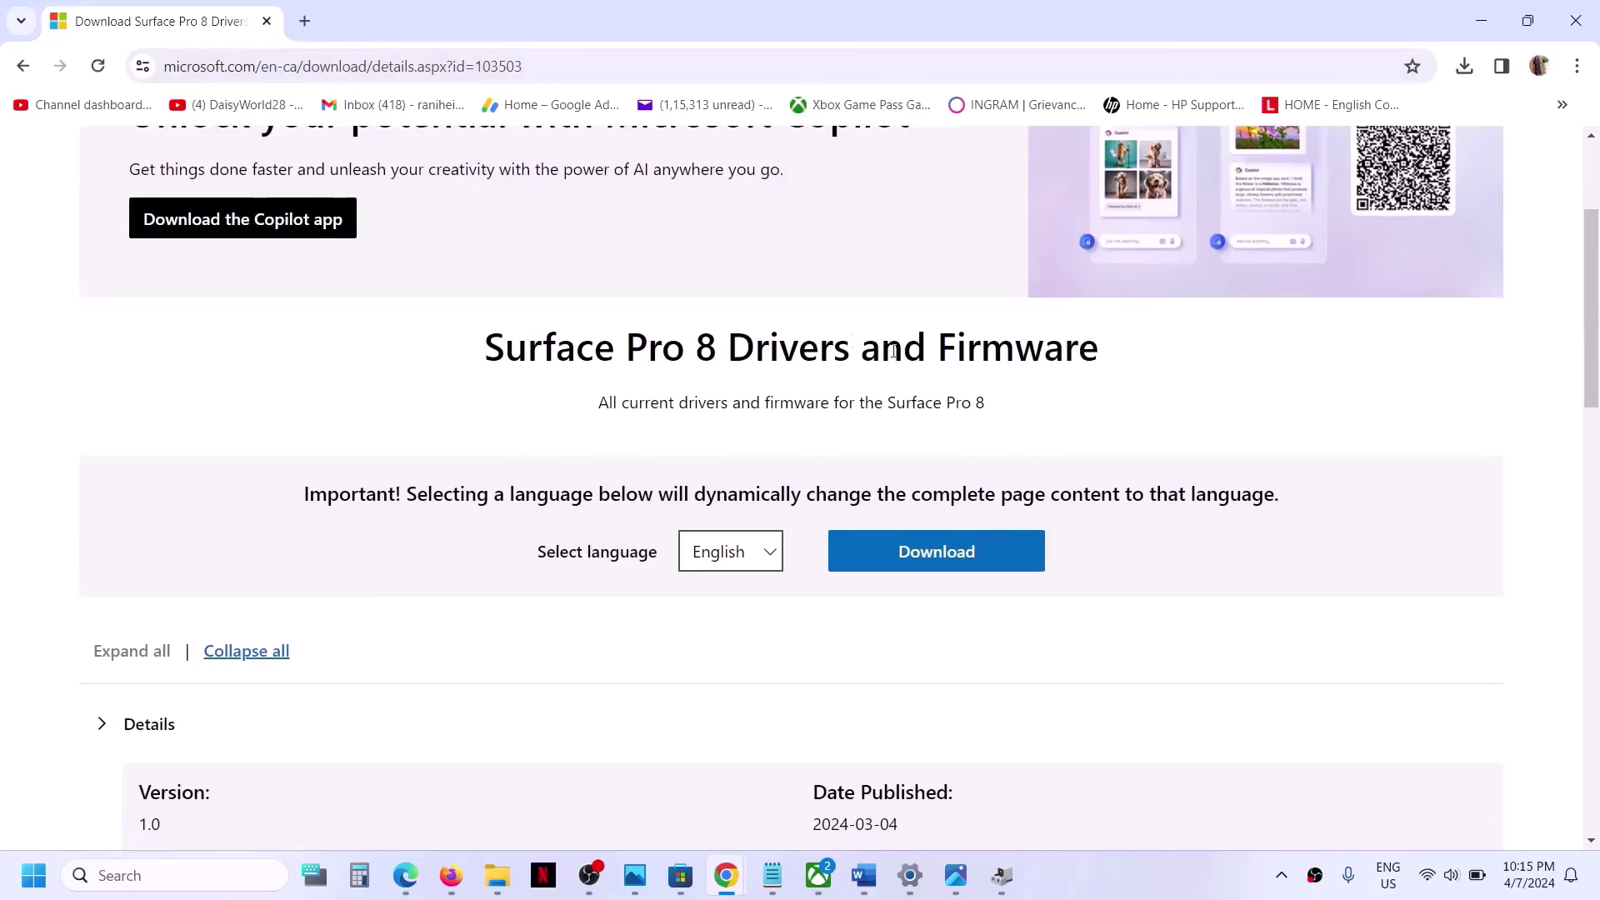
scroll(821, 483, "down", 2)
Download SurfacePro8_Win11_22000_24.022.20154.0.msi (740.3 MB) and check its progress.
left_click(924, 367)
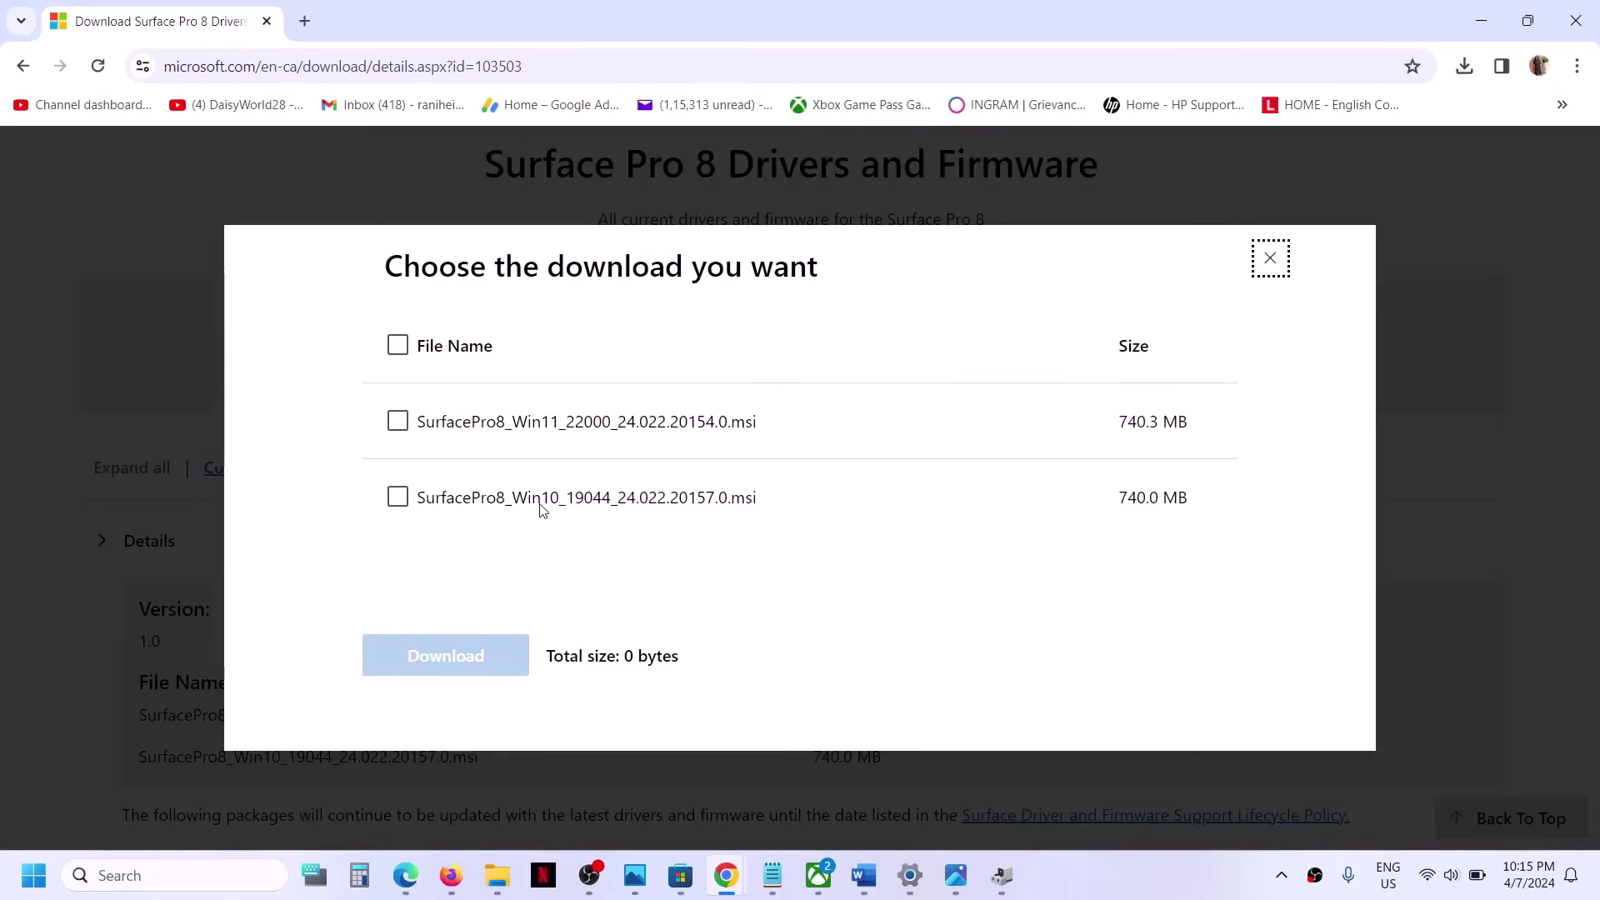
left_click(397, 422)
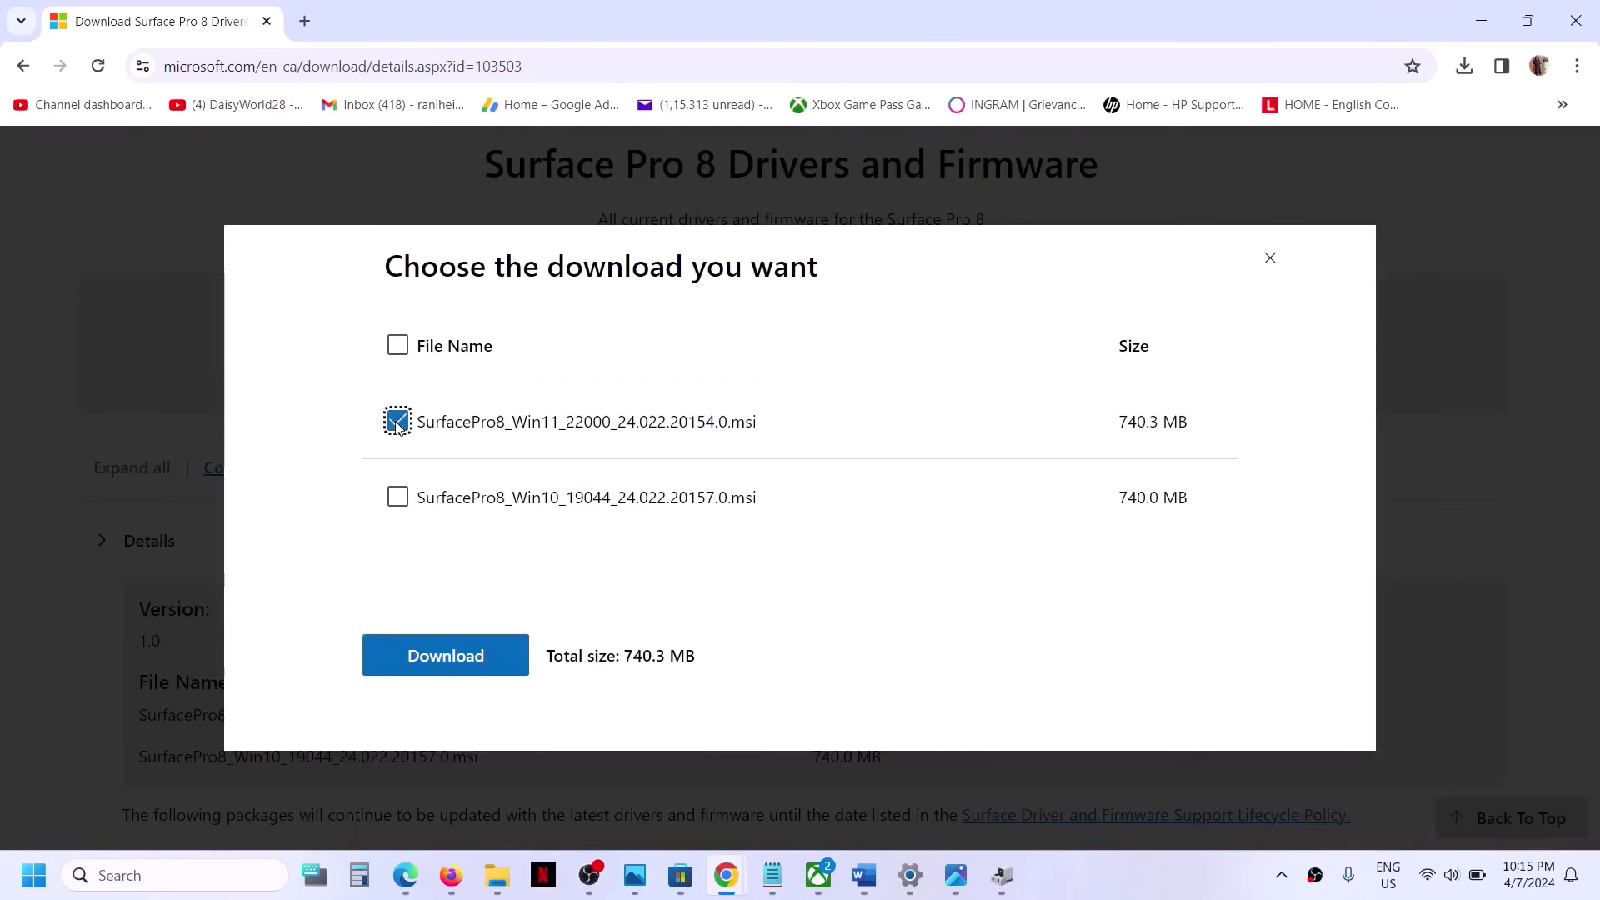
left_click(480, 663)
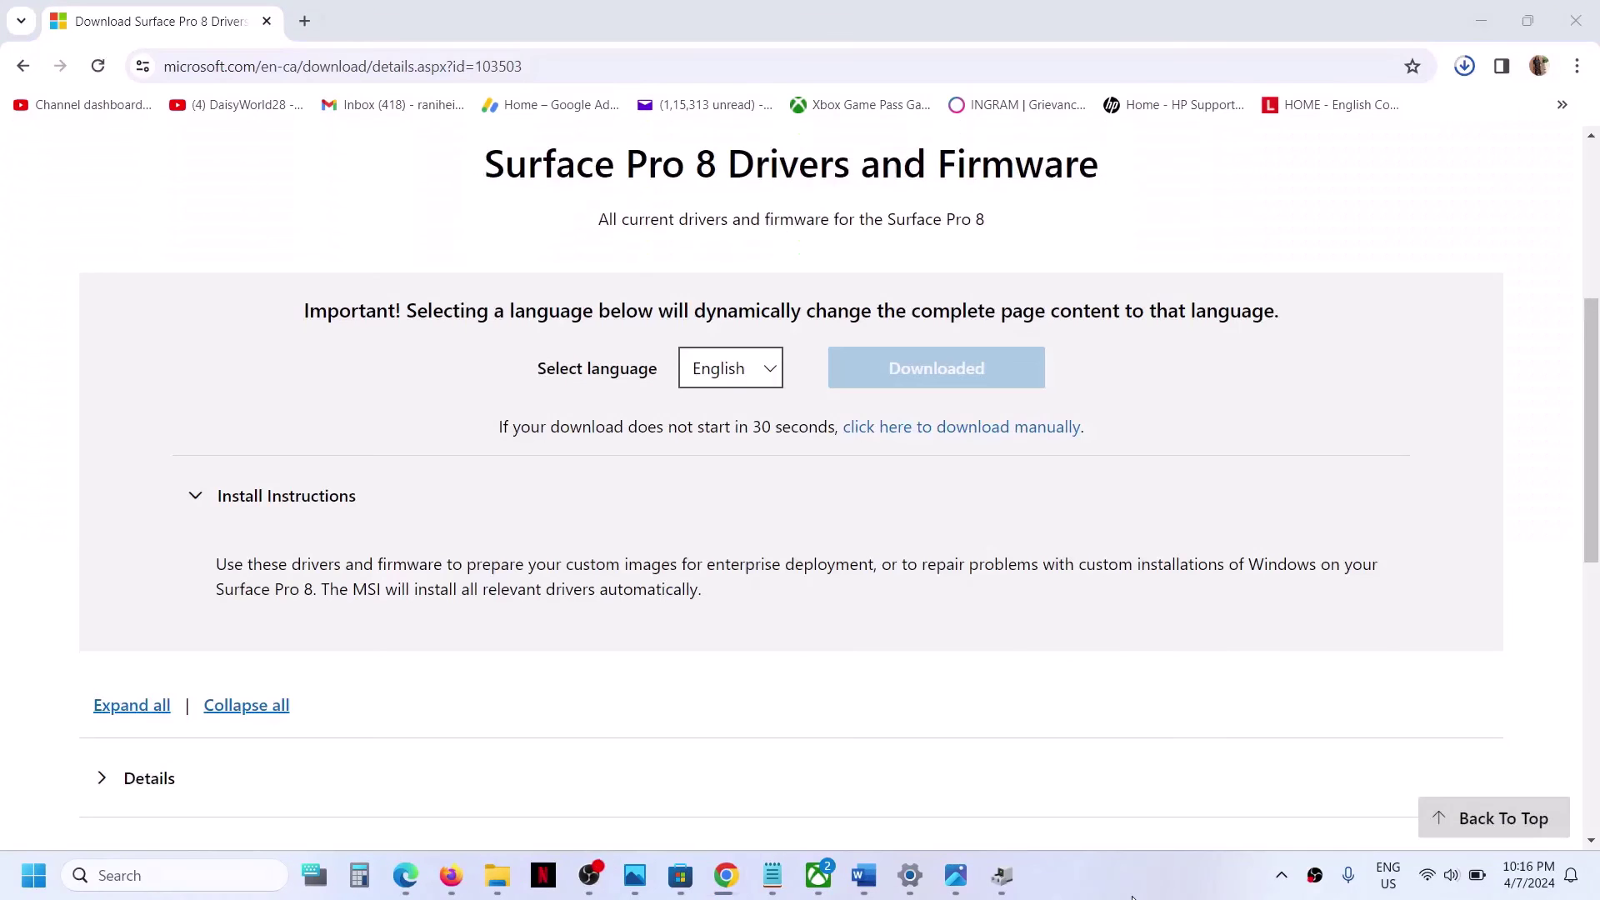
left_click(1464, 66)
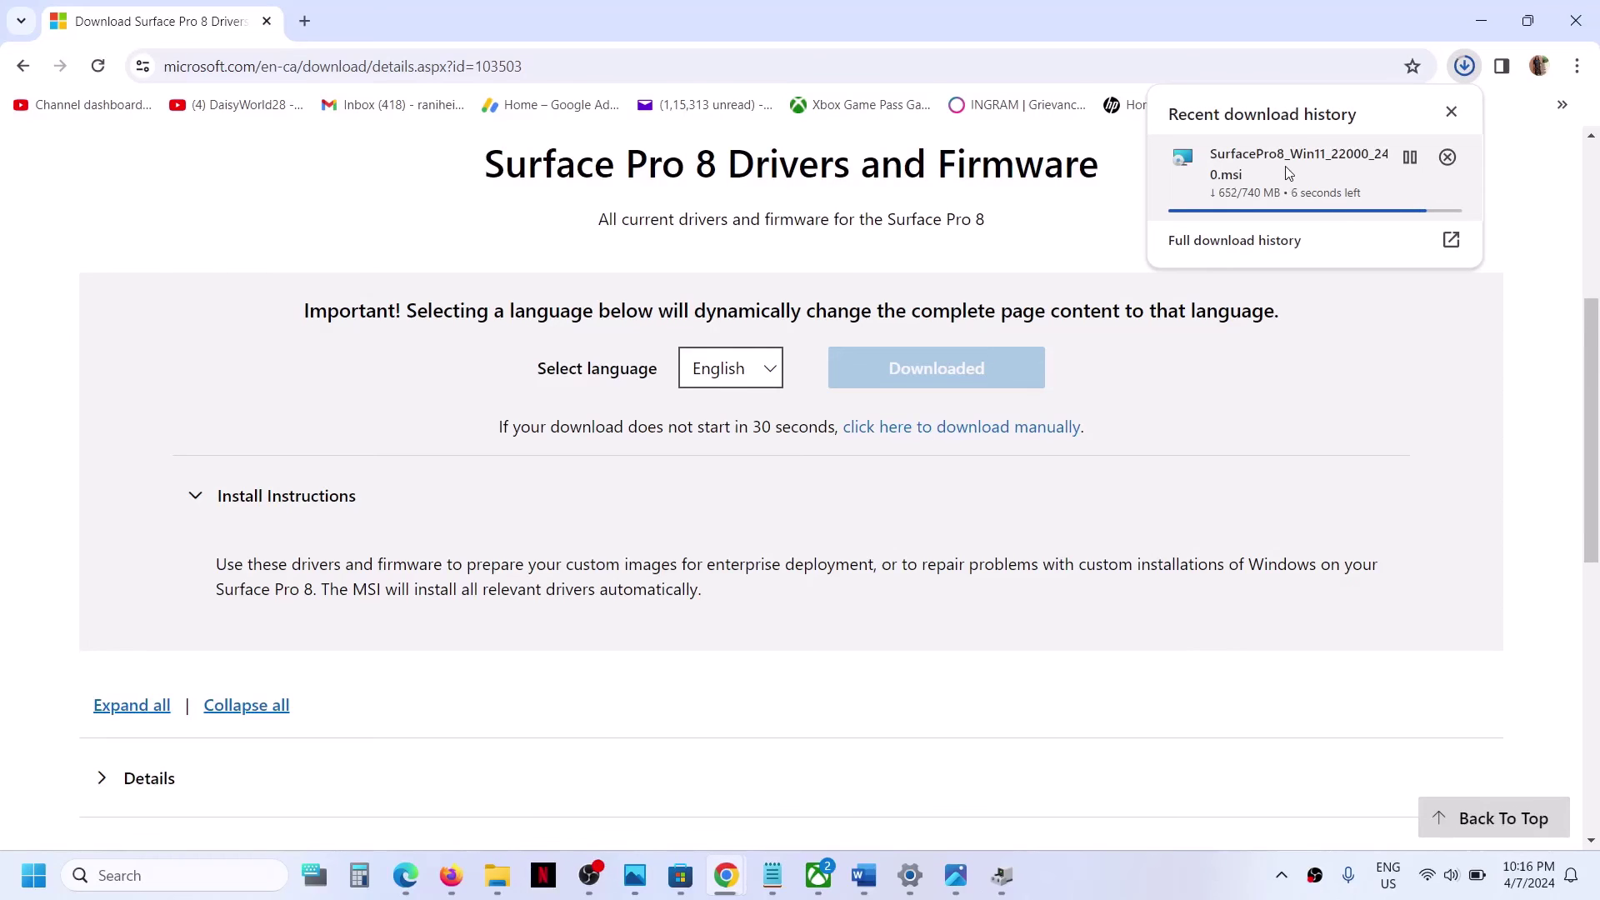
Open Start, dismiss the power options, and search 'camera' to find the Camera app.
left_click(27, 885)
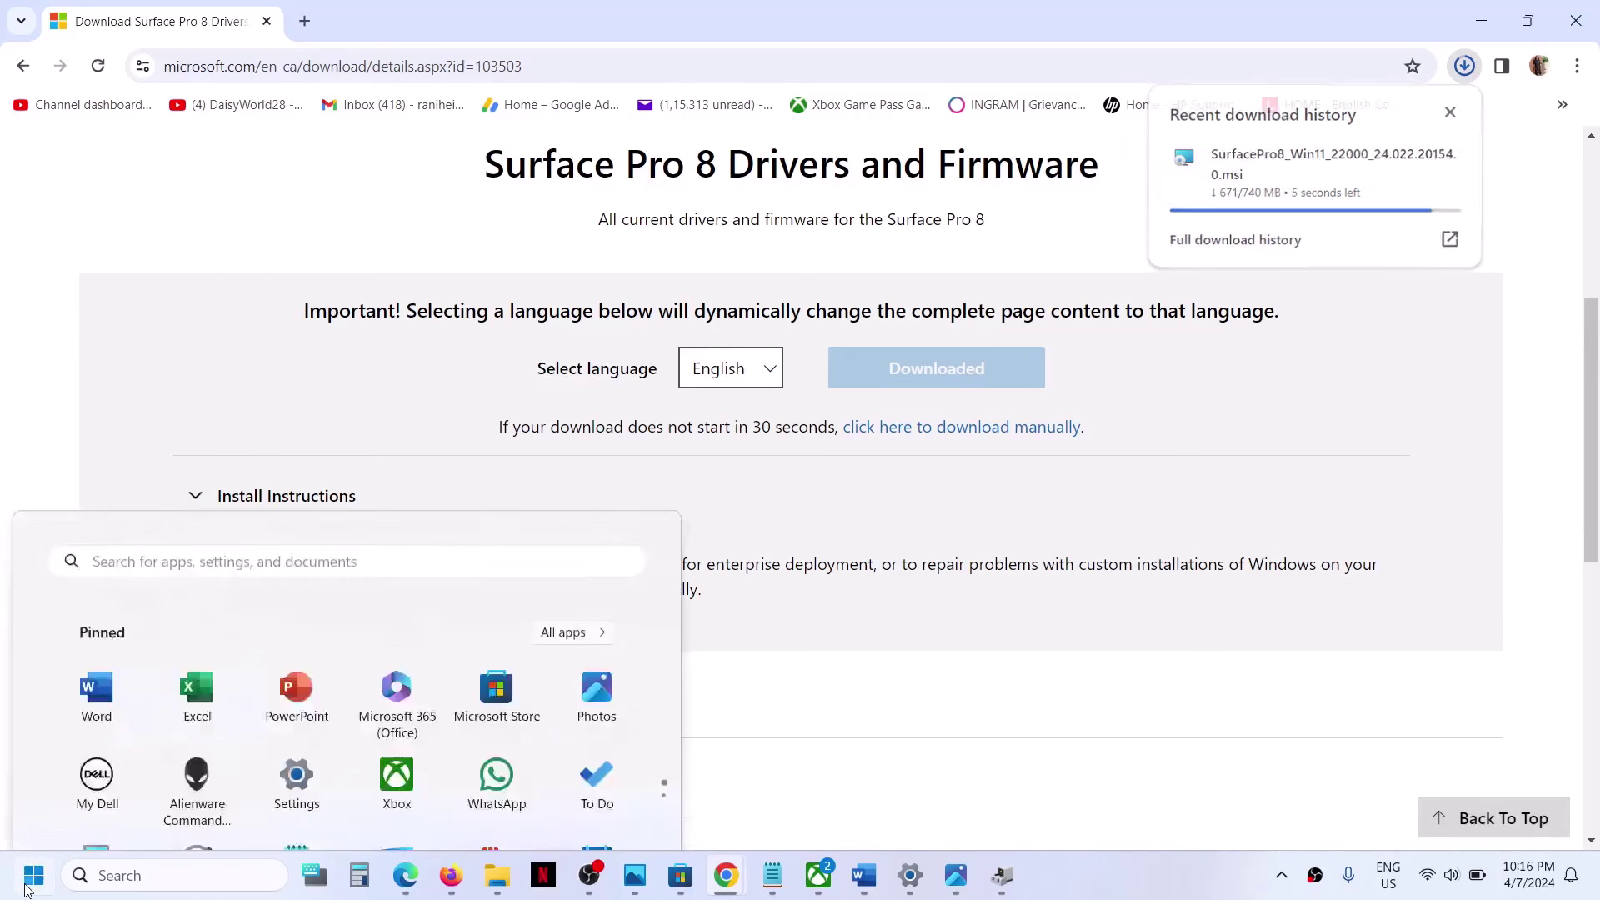
left_click(606, 802)
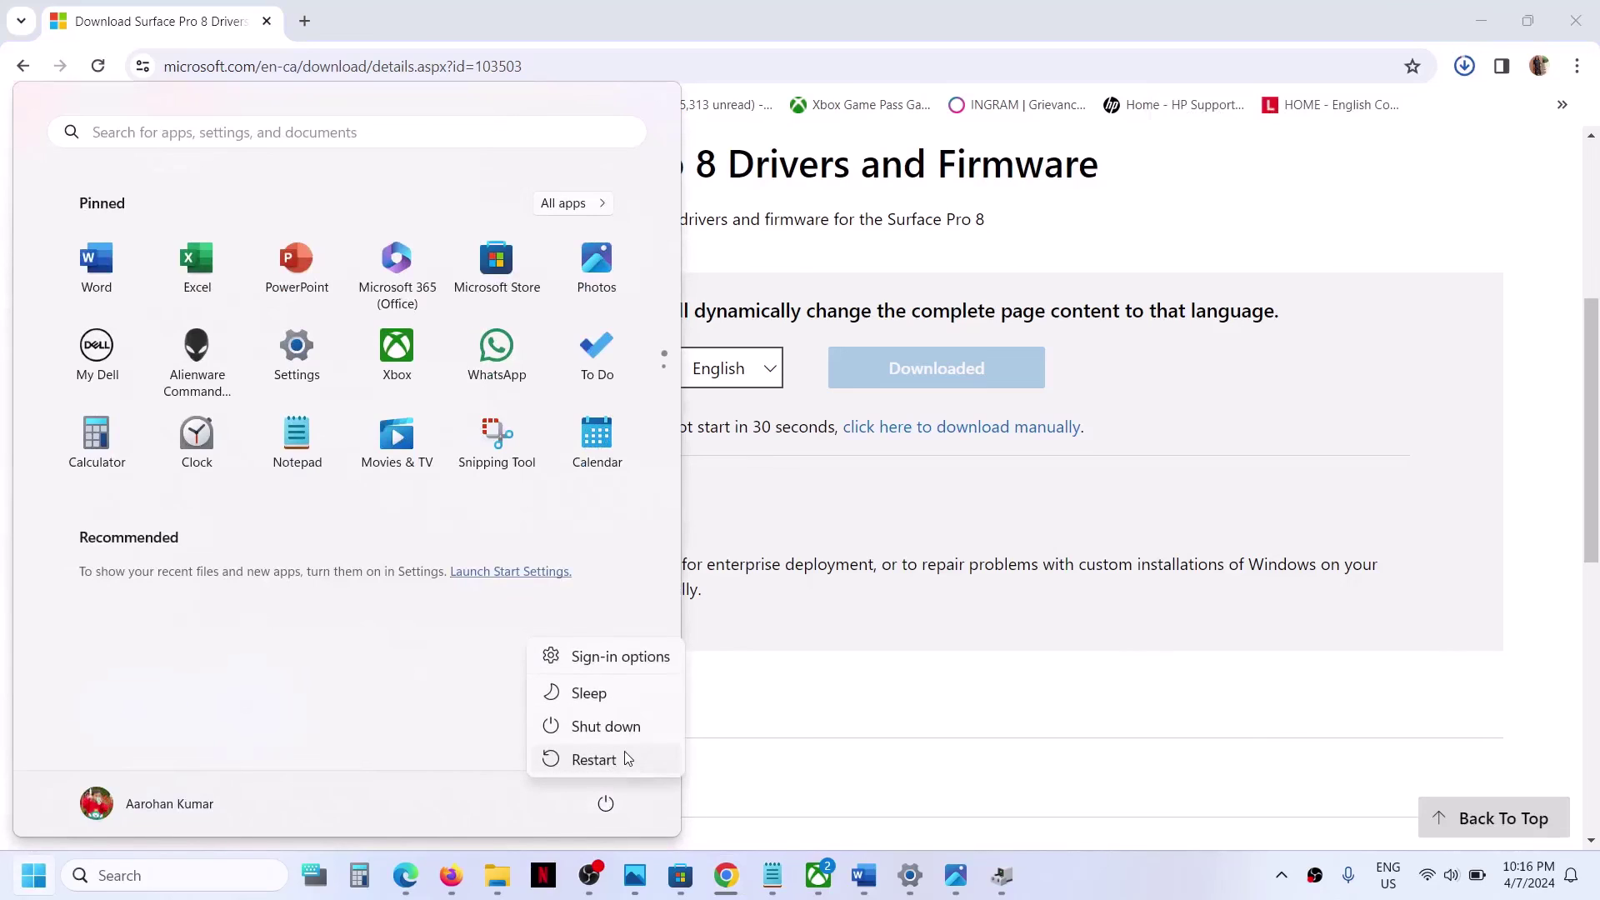
key("Escape")
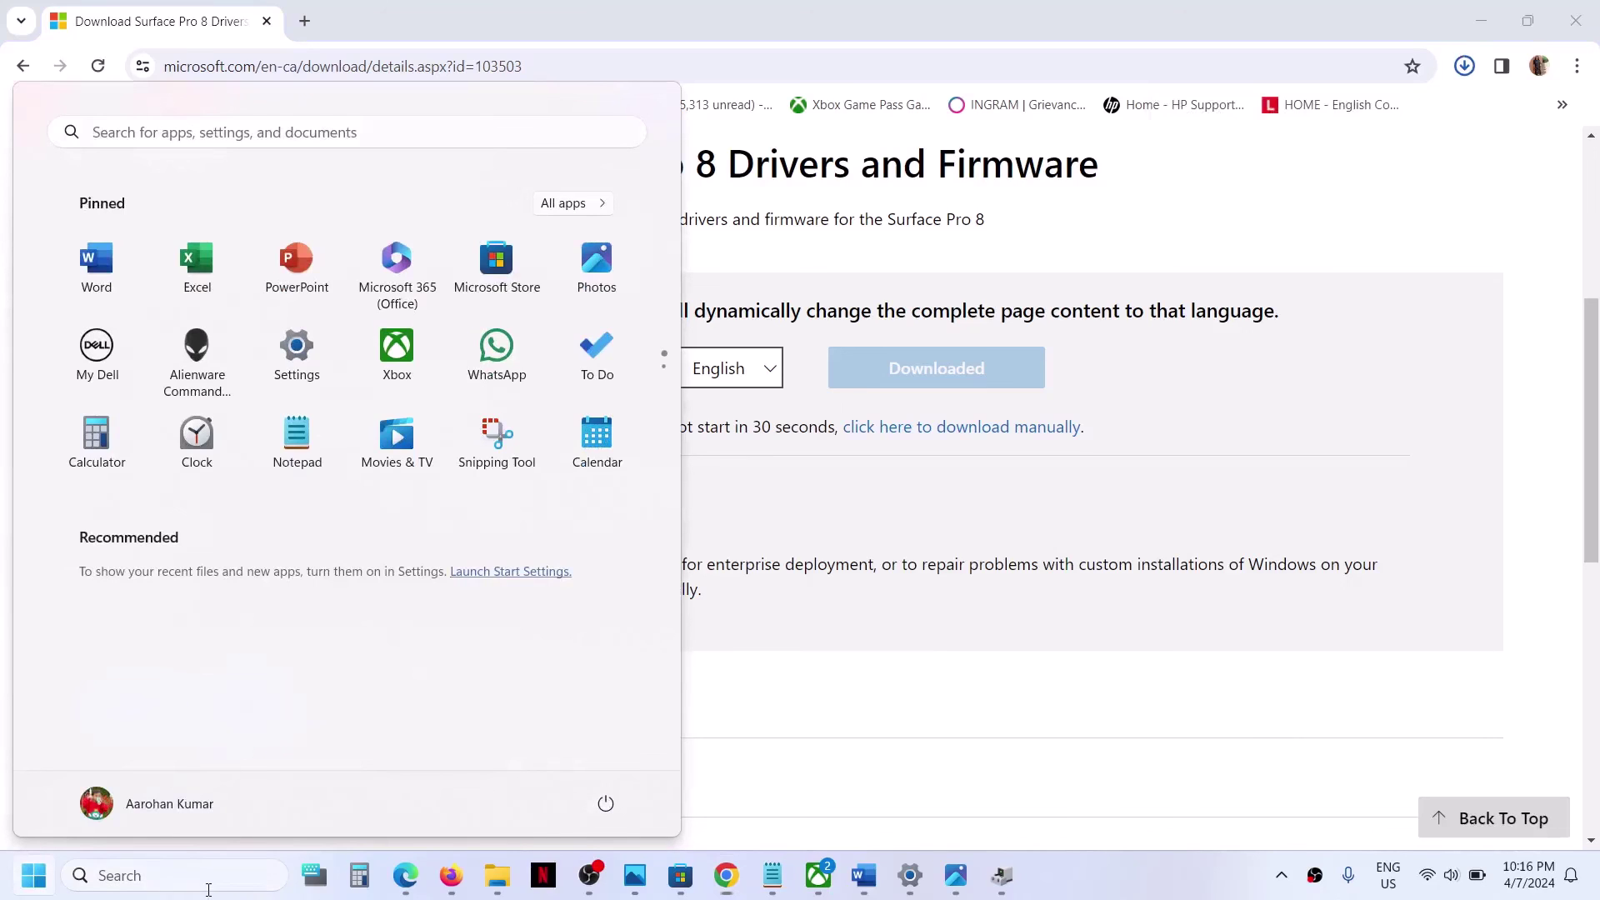
left_click(208, 889)
type("cam")
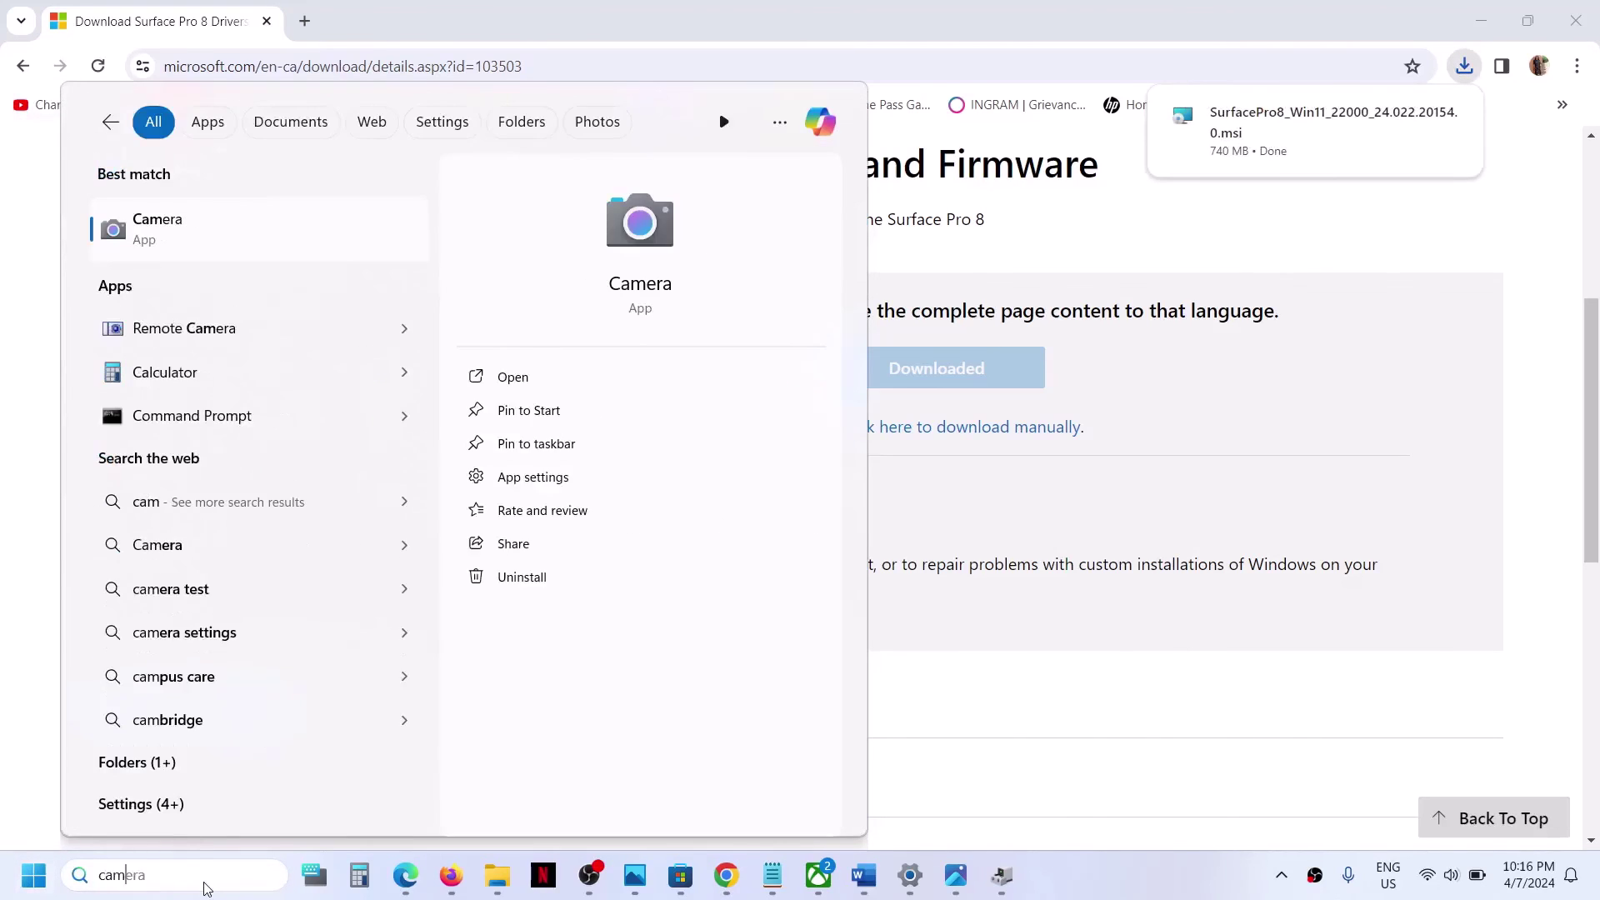
type("era")
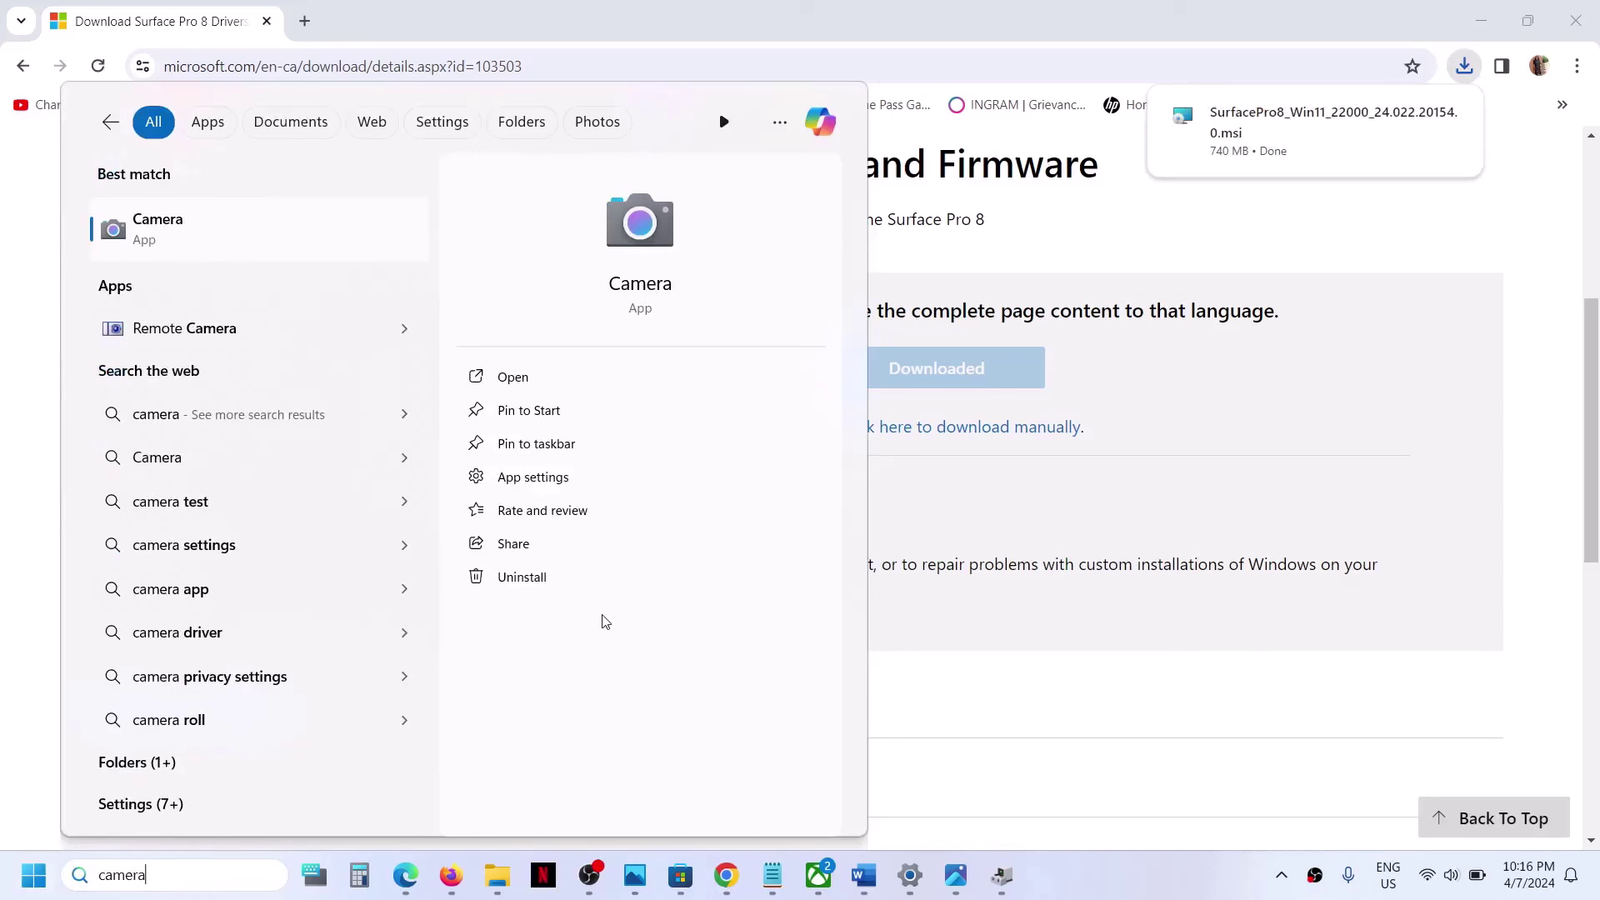